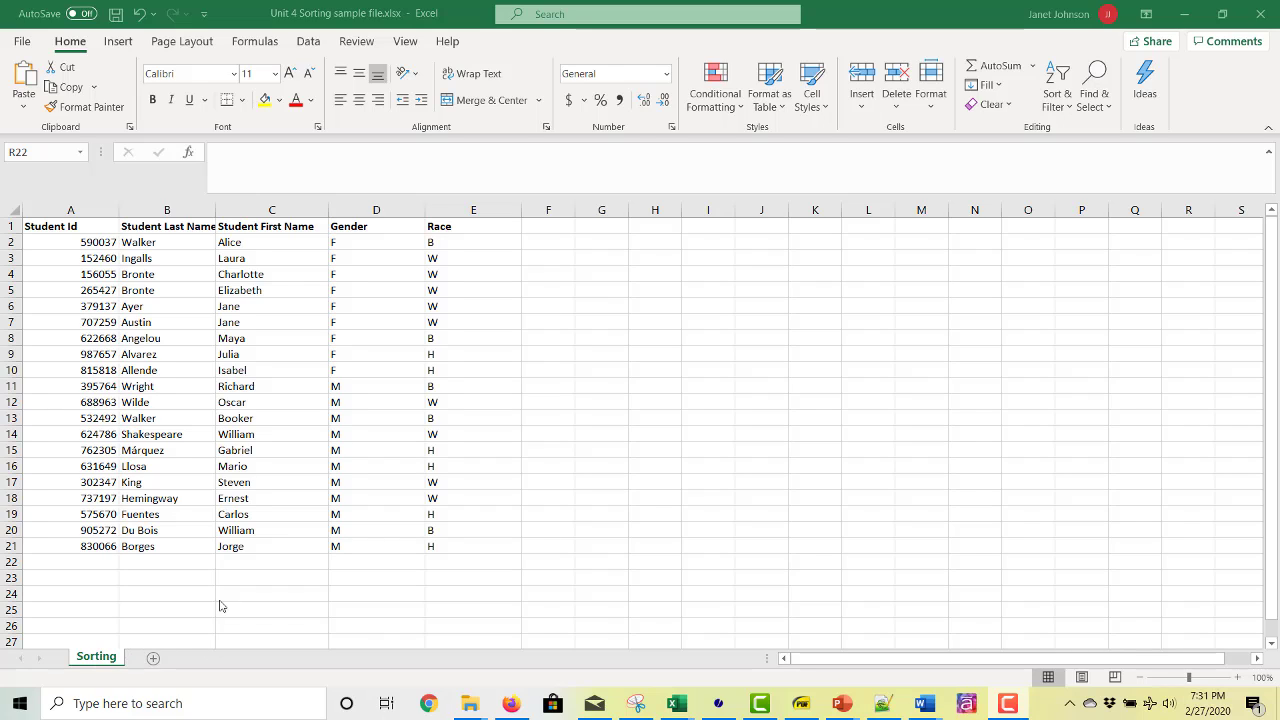
Duplicate the Sorting worksheet and rename the copy sorted.
click(101, 657)
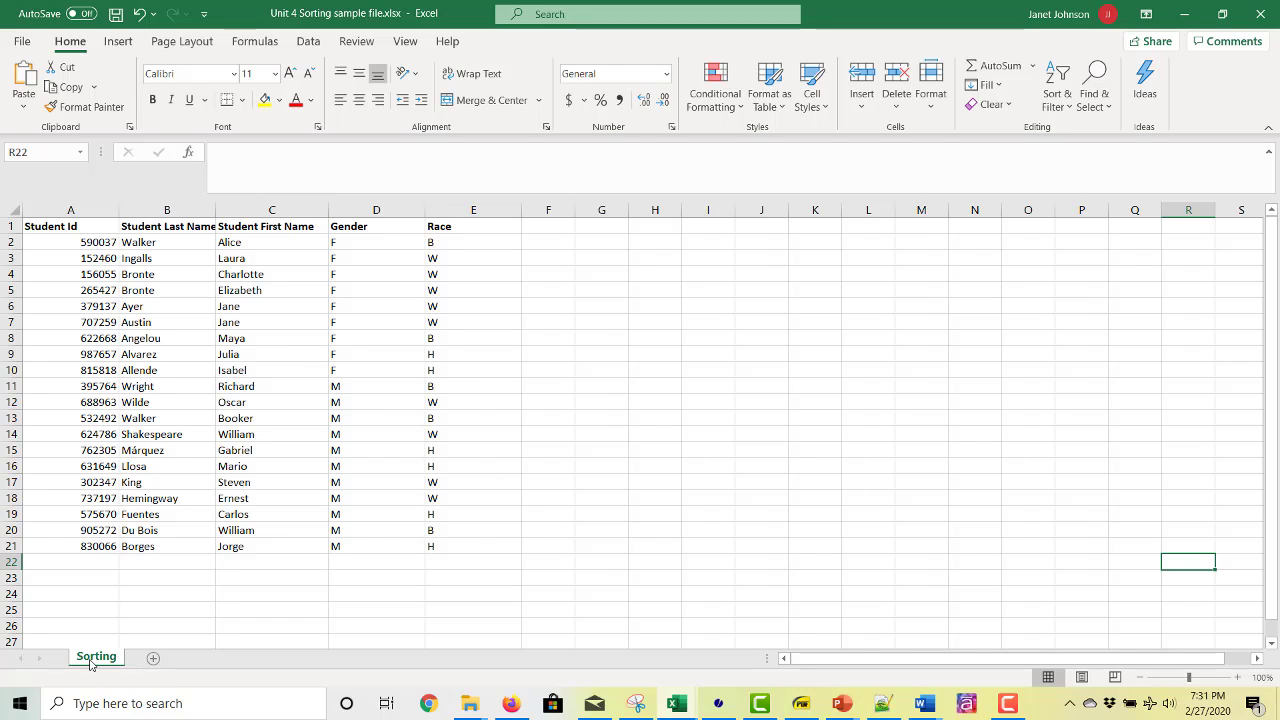
drag(103, 660, 143, 657)
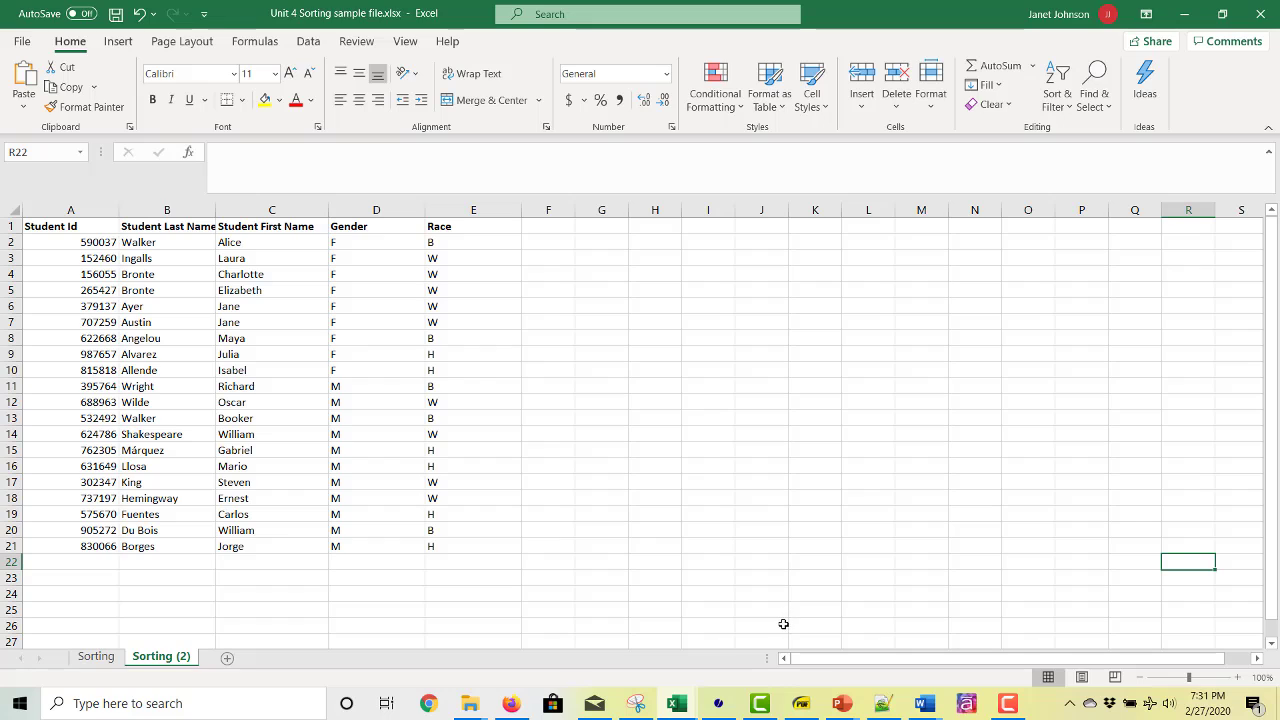
double_click(162, 657)
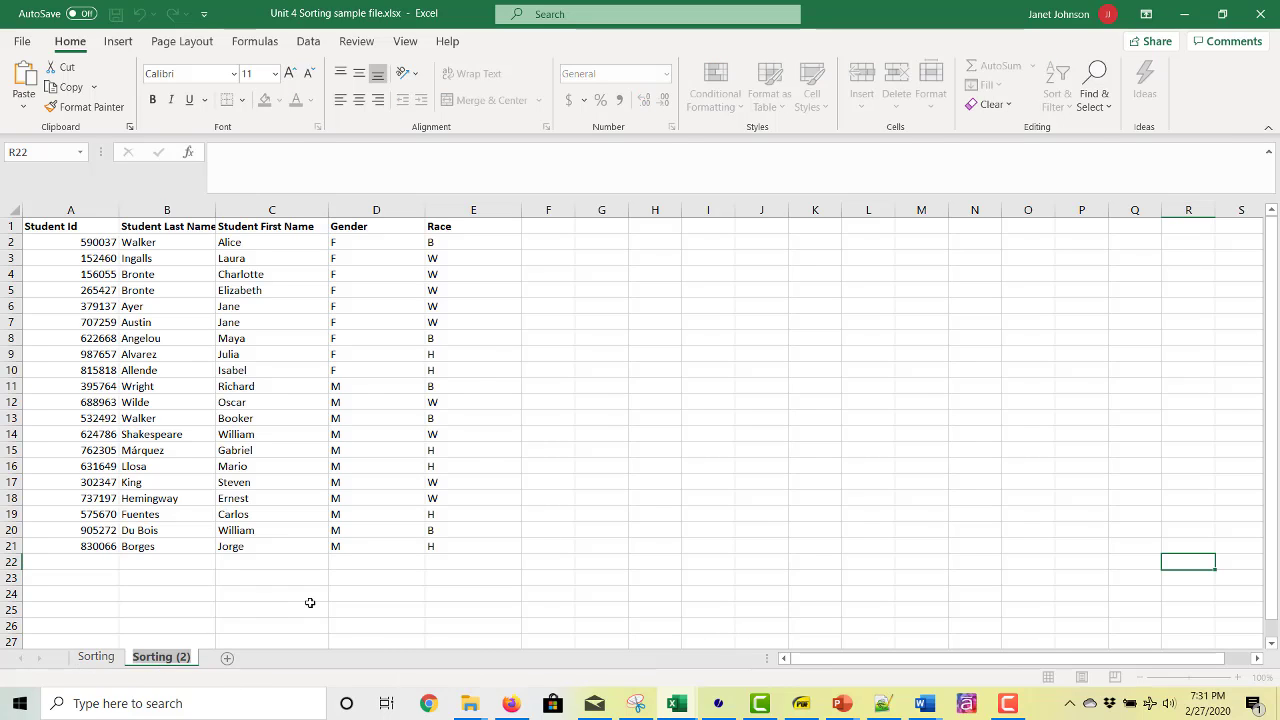
text(sorted)
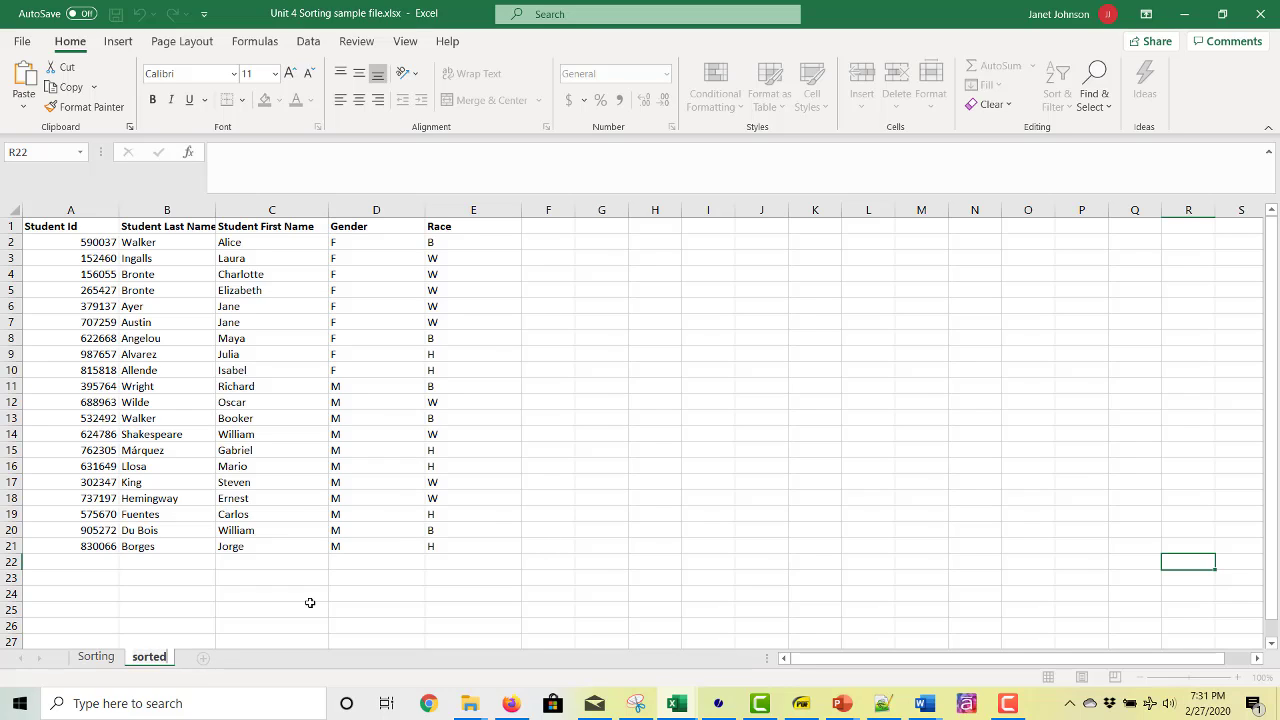
click(410, 613)
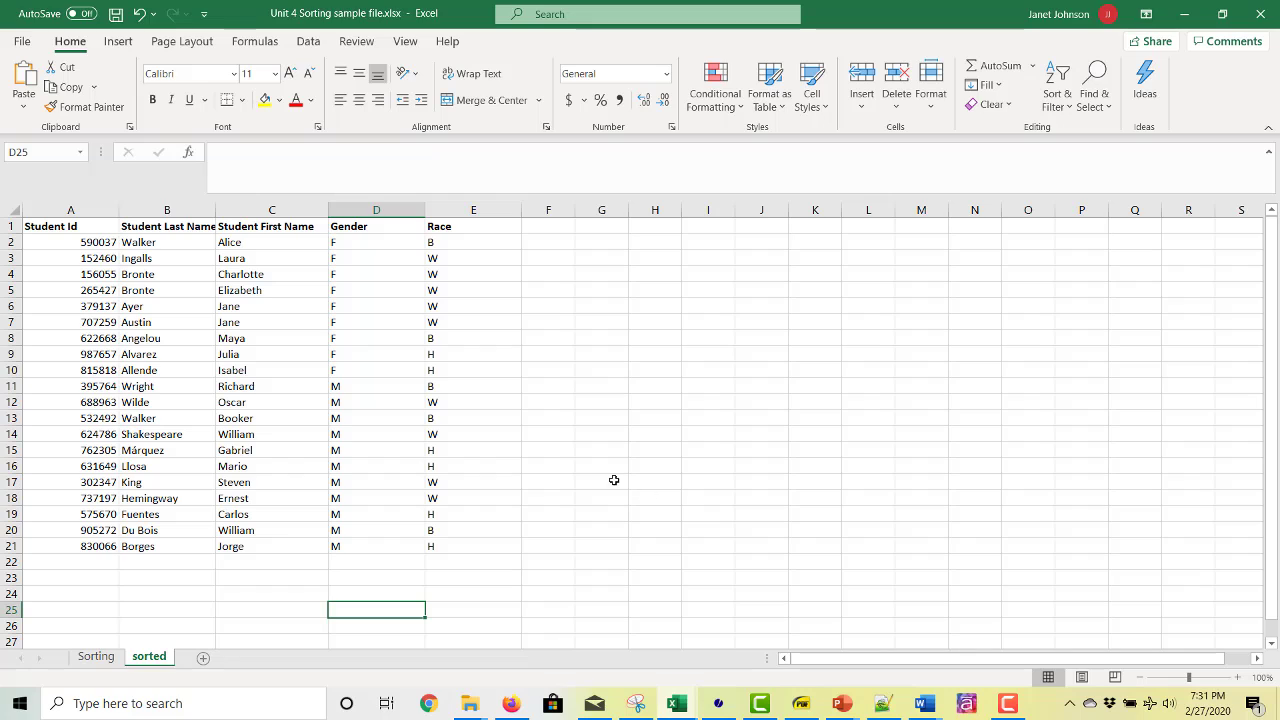
click(97, 660)
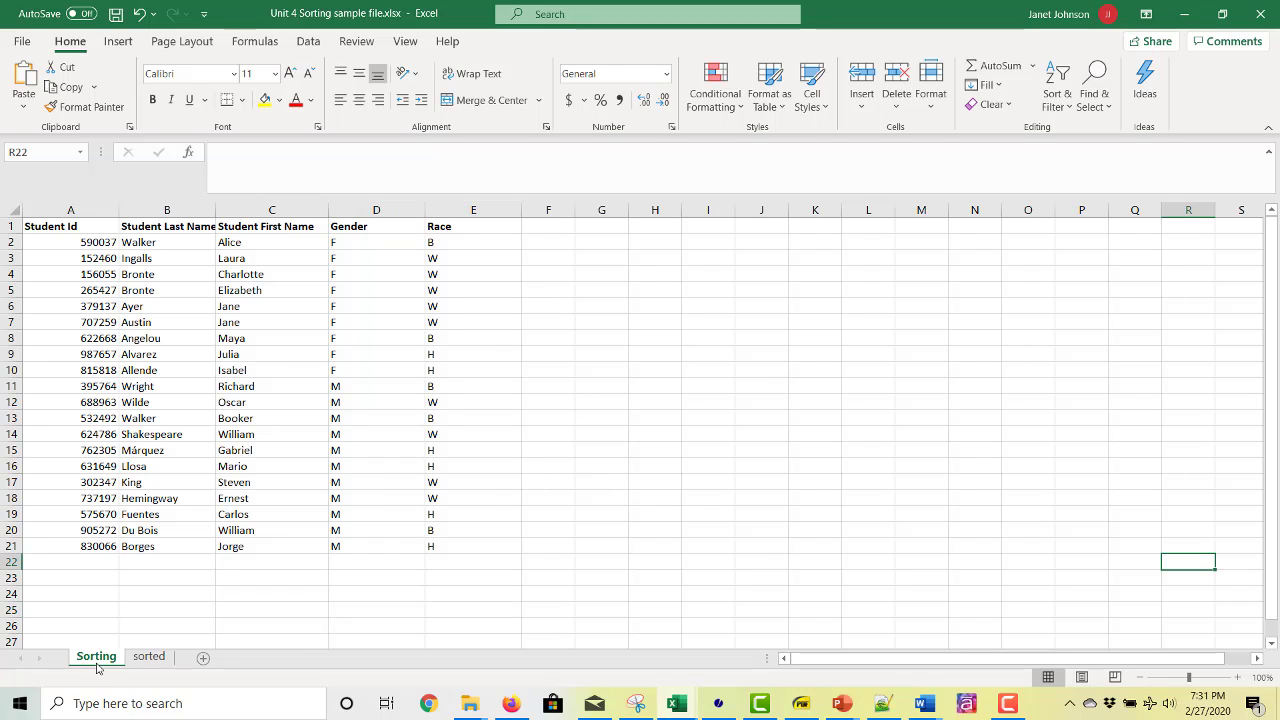
click(150, 658)
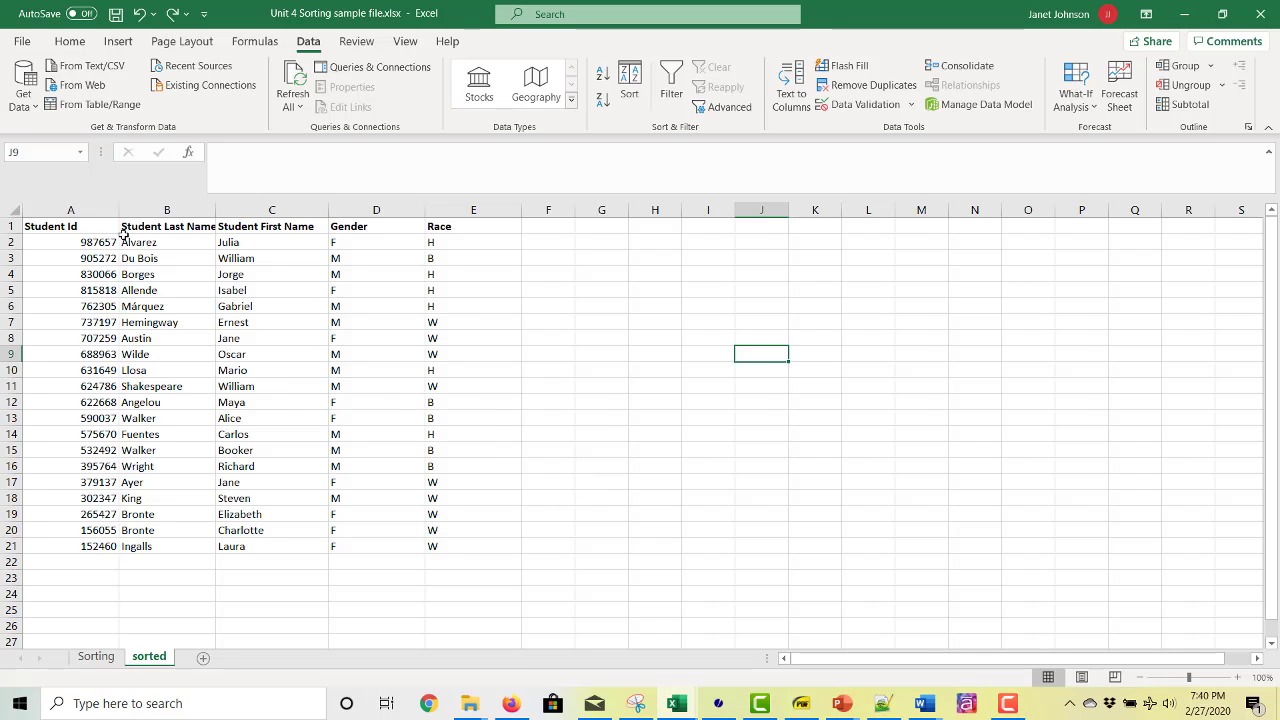
click(570, 356)
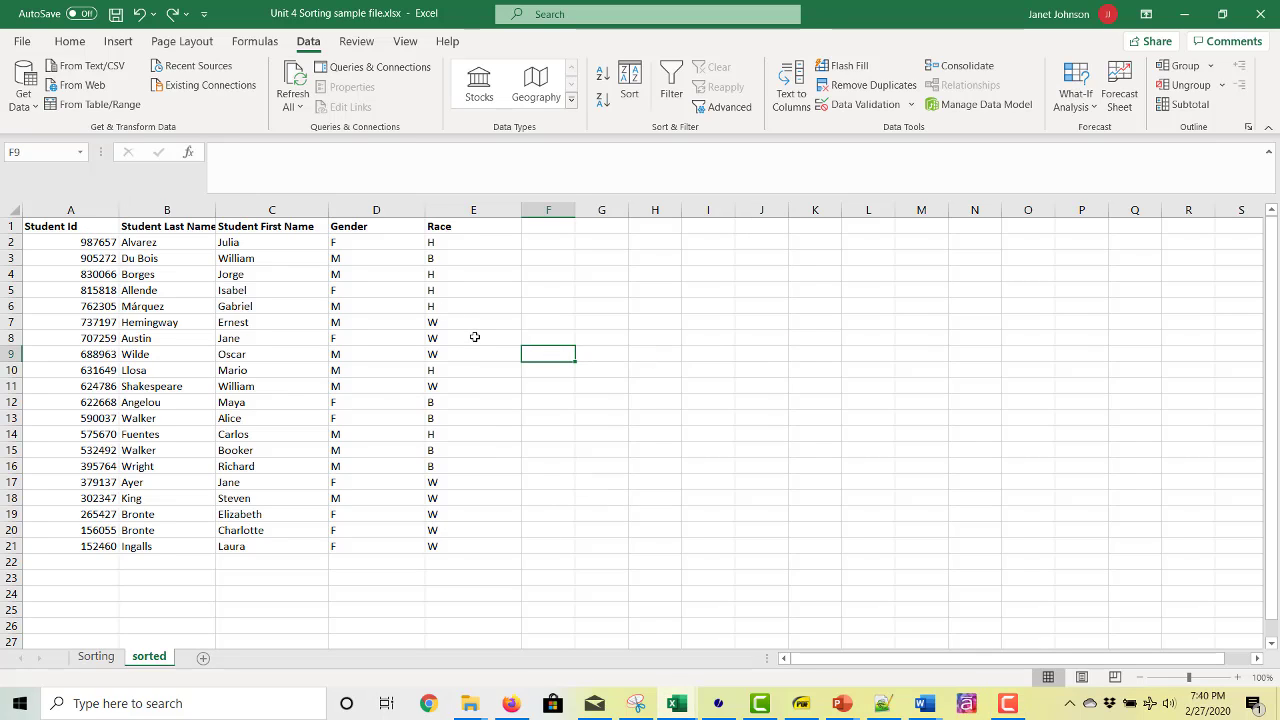
click(592, 306)
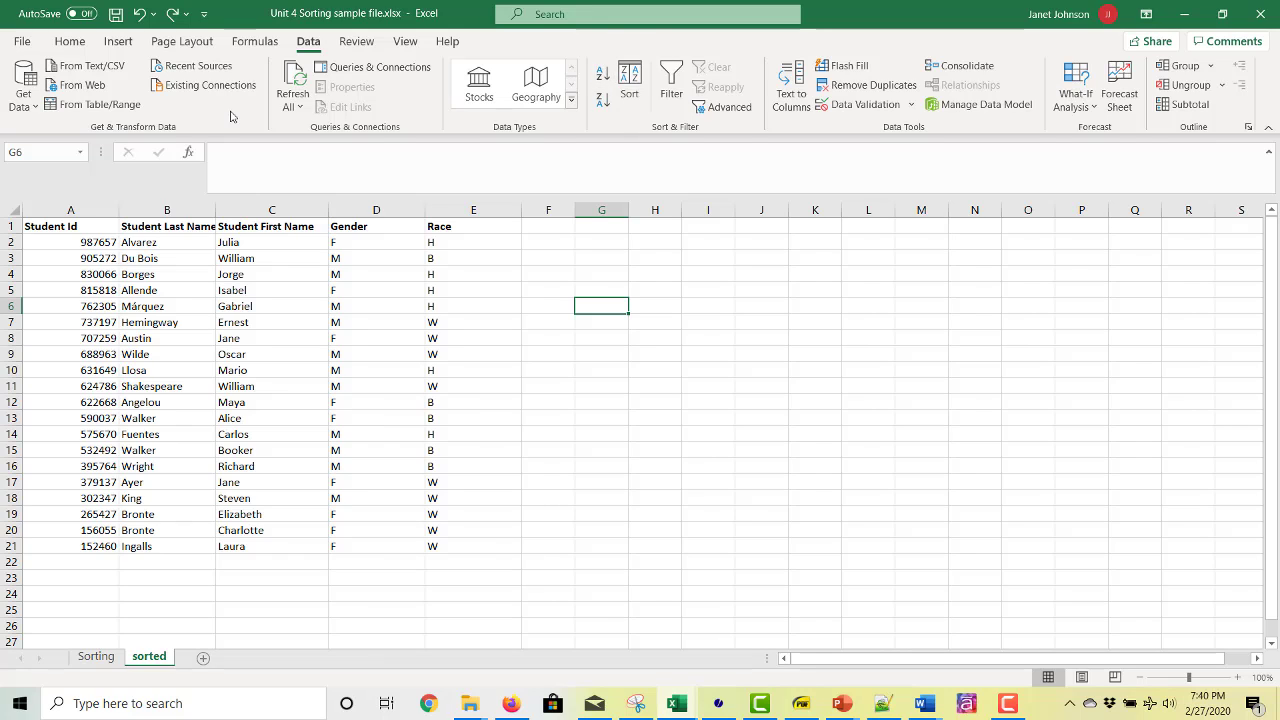
click(80, 248)
click(76, 227)
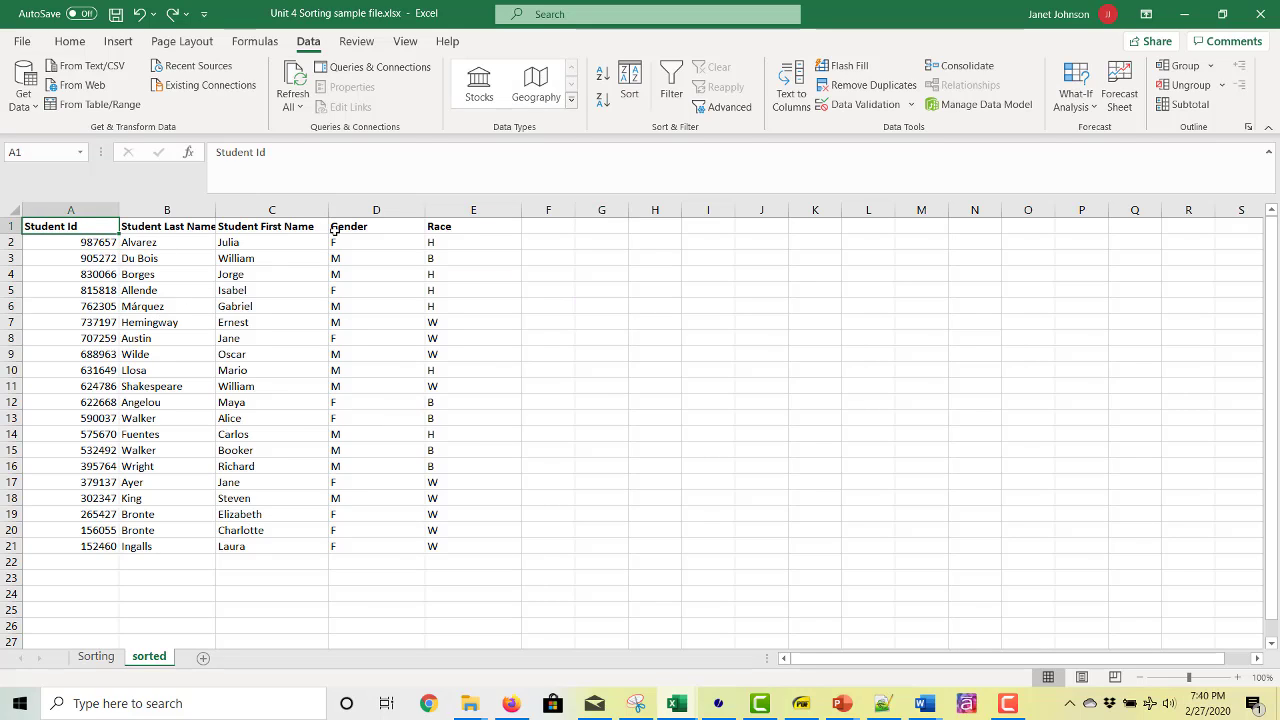
click(462, 228)
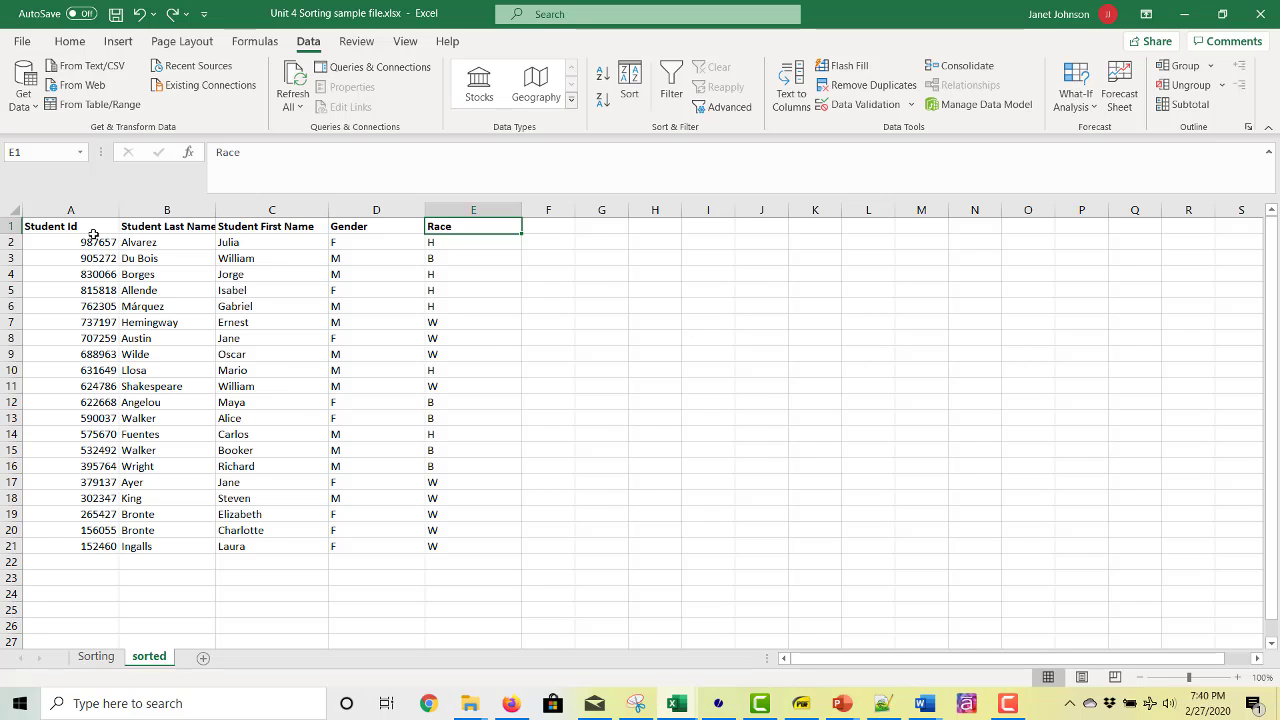
Try sorting the whole range A1:E21 in ascending order, and undo the sort.
drag(89, 230, 474, 540)
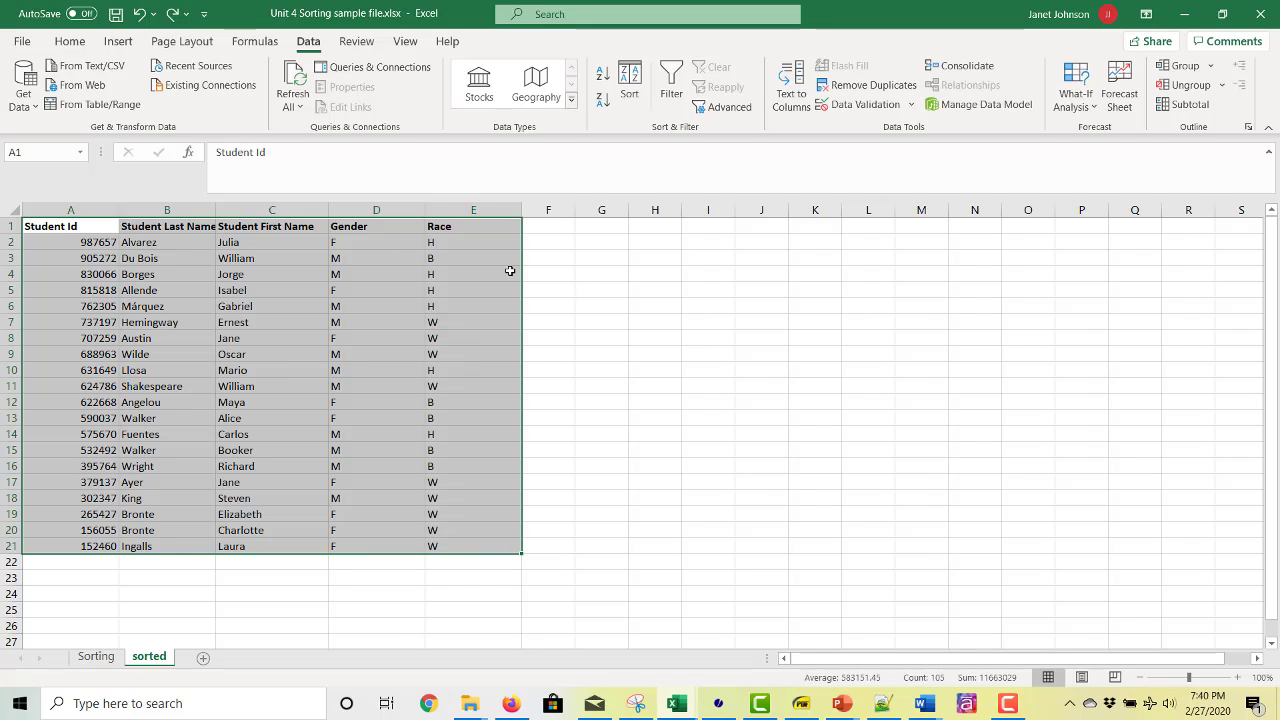
click(605, 77)
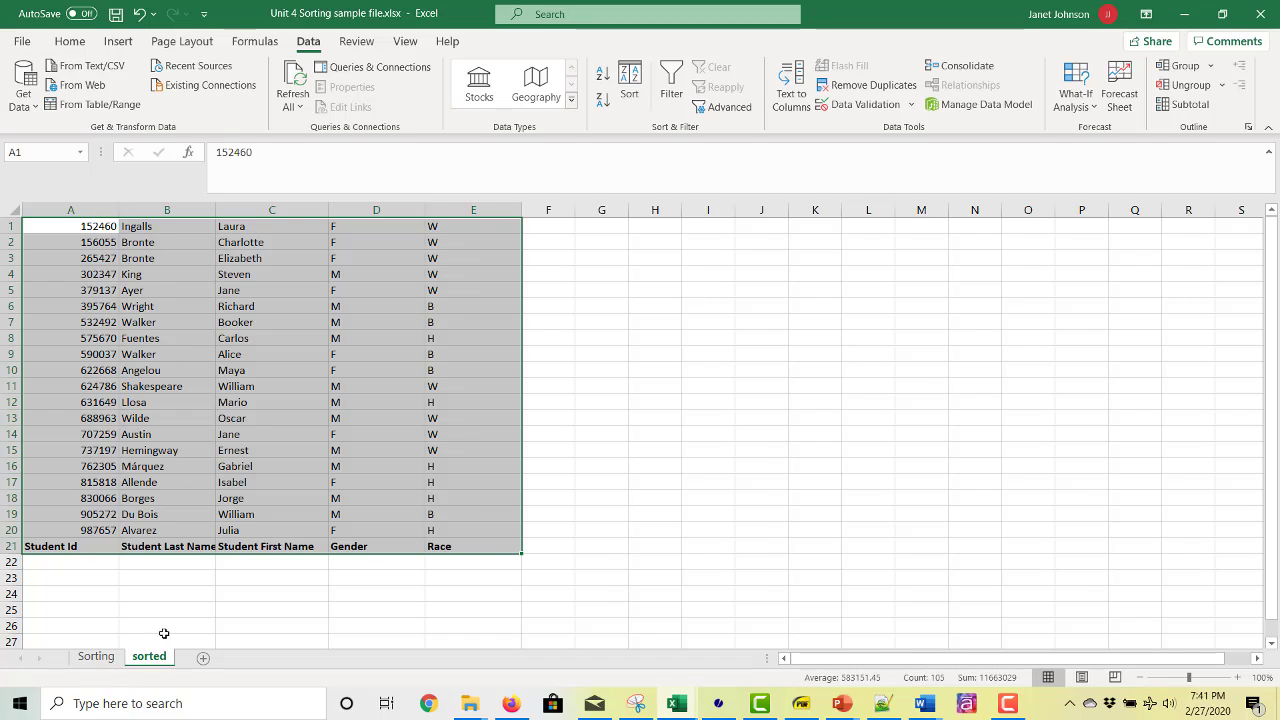
click(141, 13)
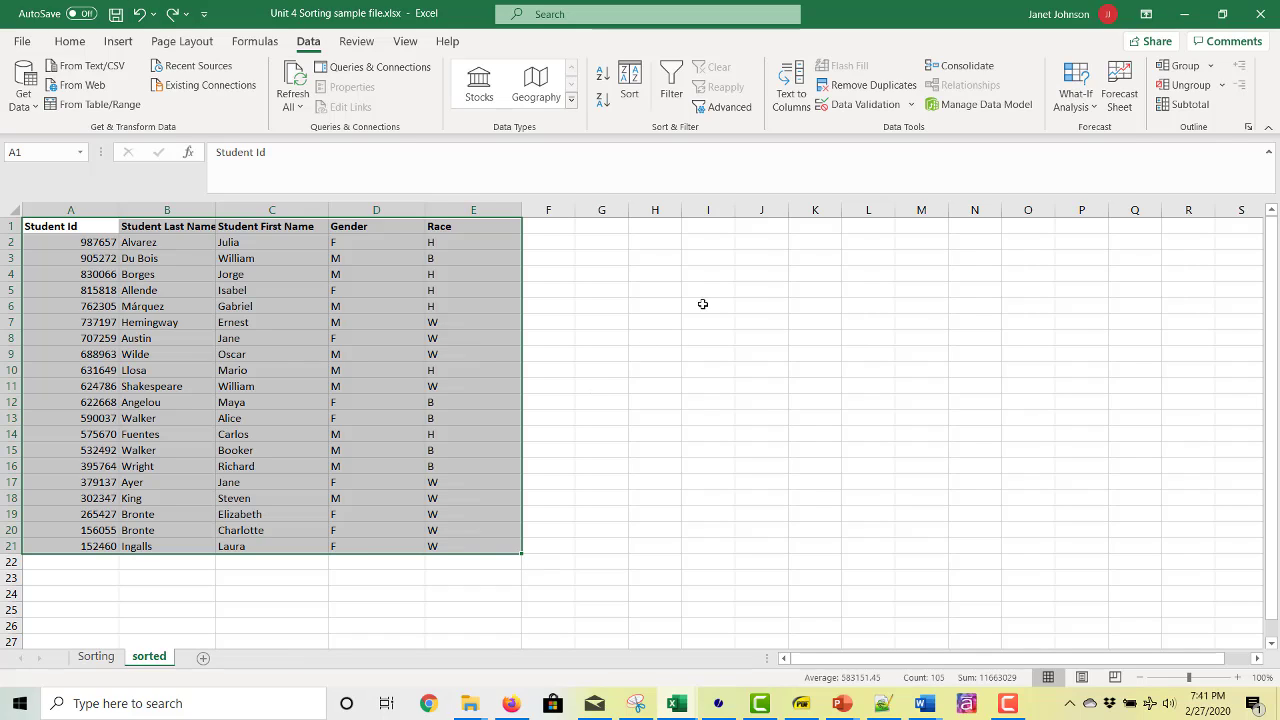
Custom-sort the selected student table by Gender, Z to A, treating the first row as headers.
click(630, 80)
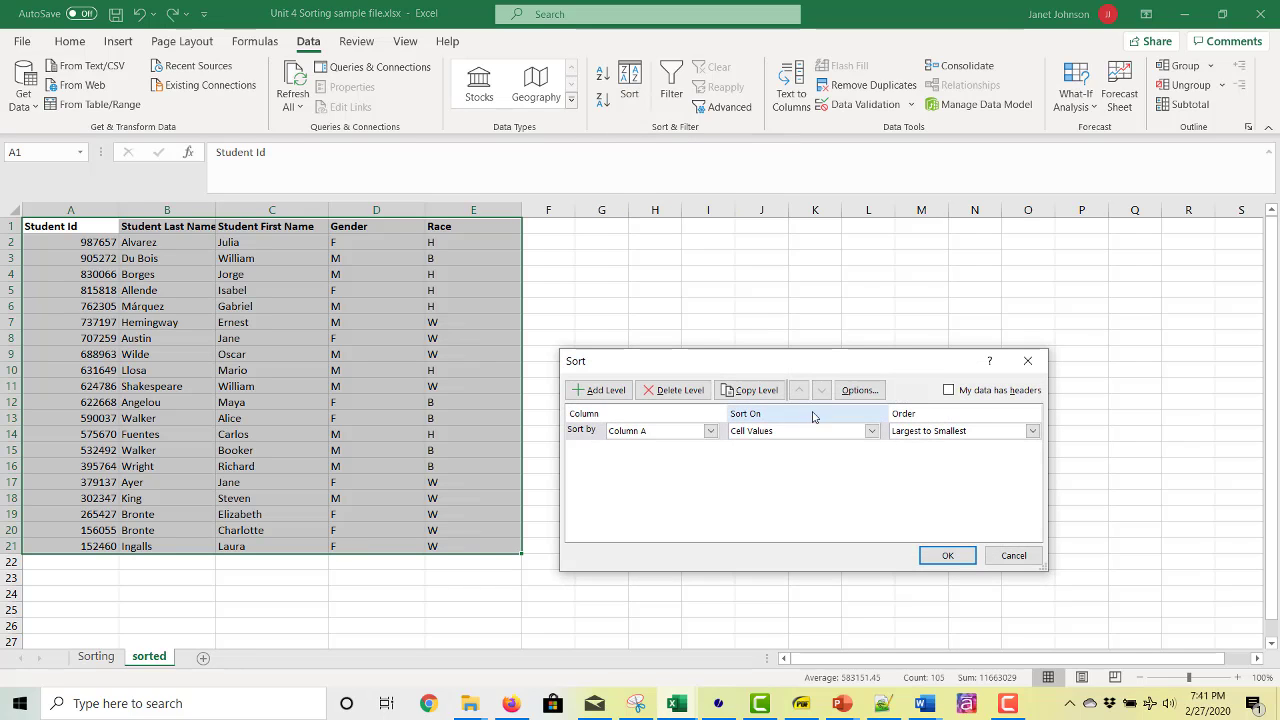
click(948, 390)
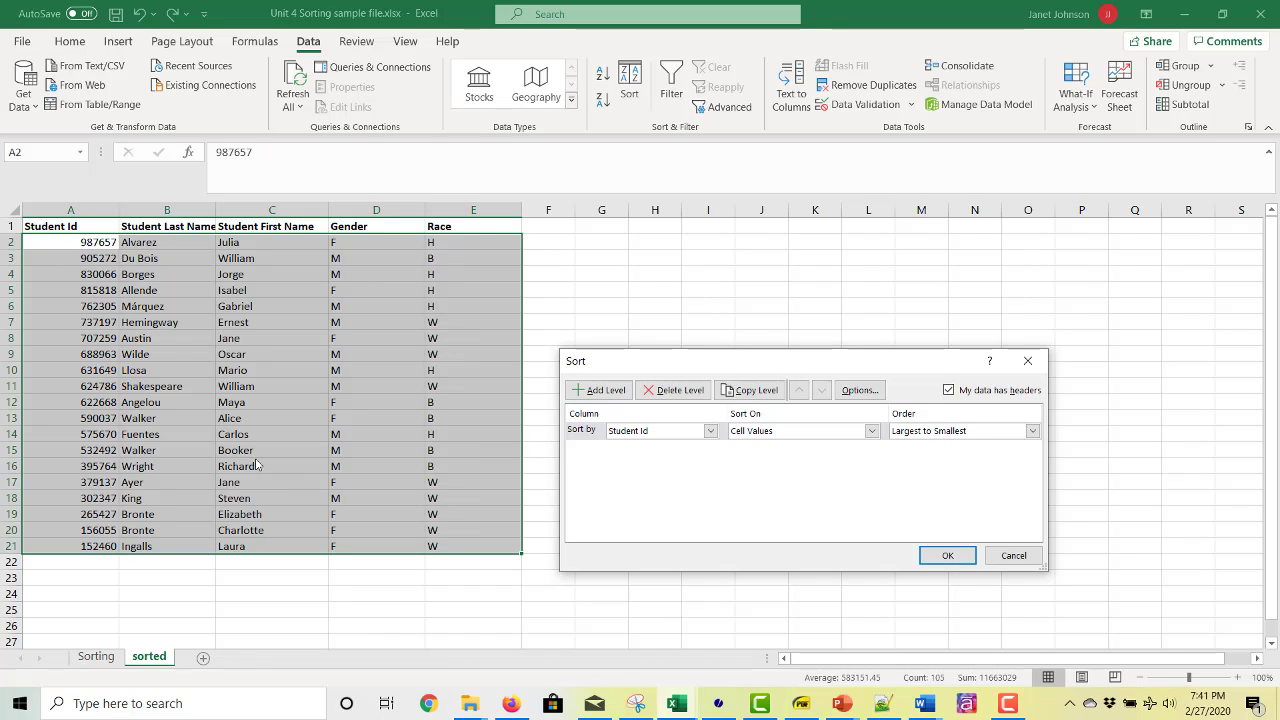
click(710, 431)
click(710, 435)
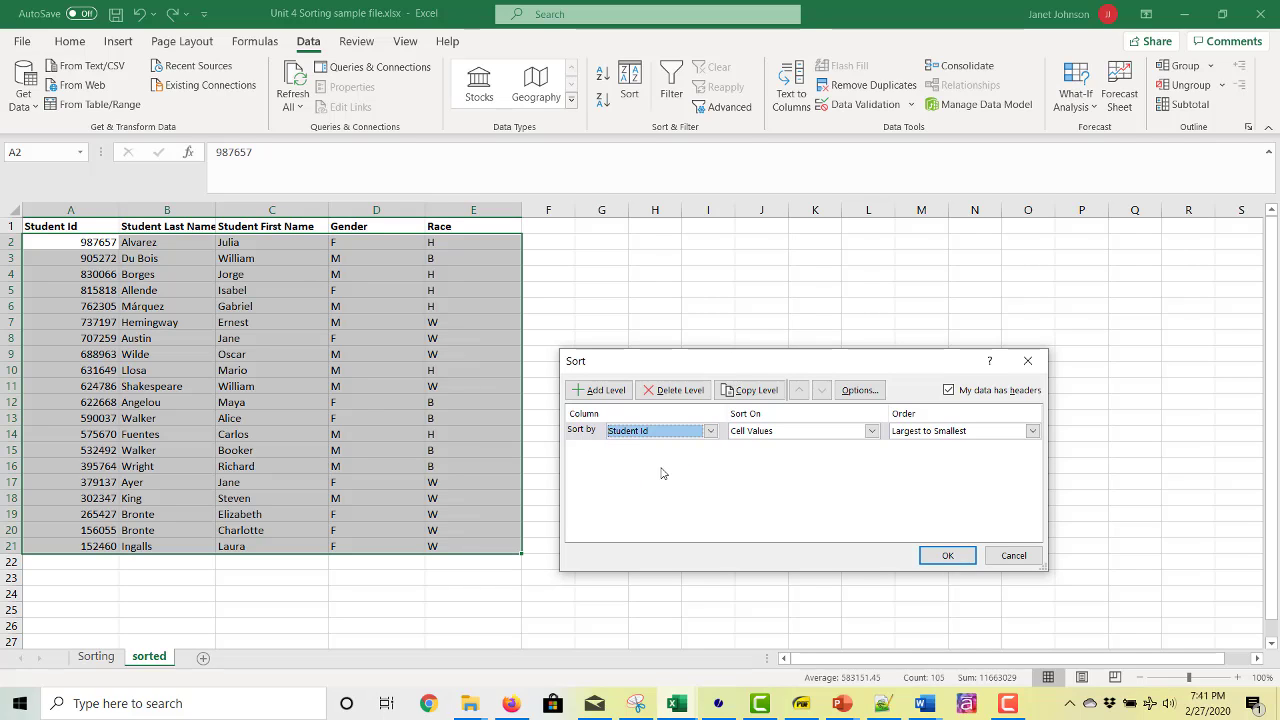
click(710, 431)
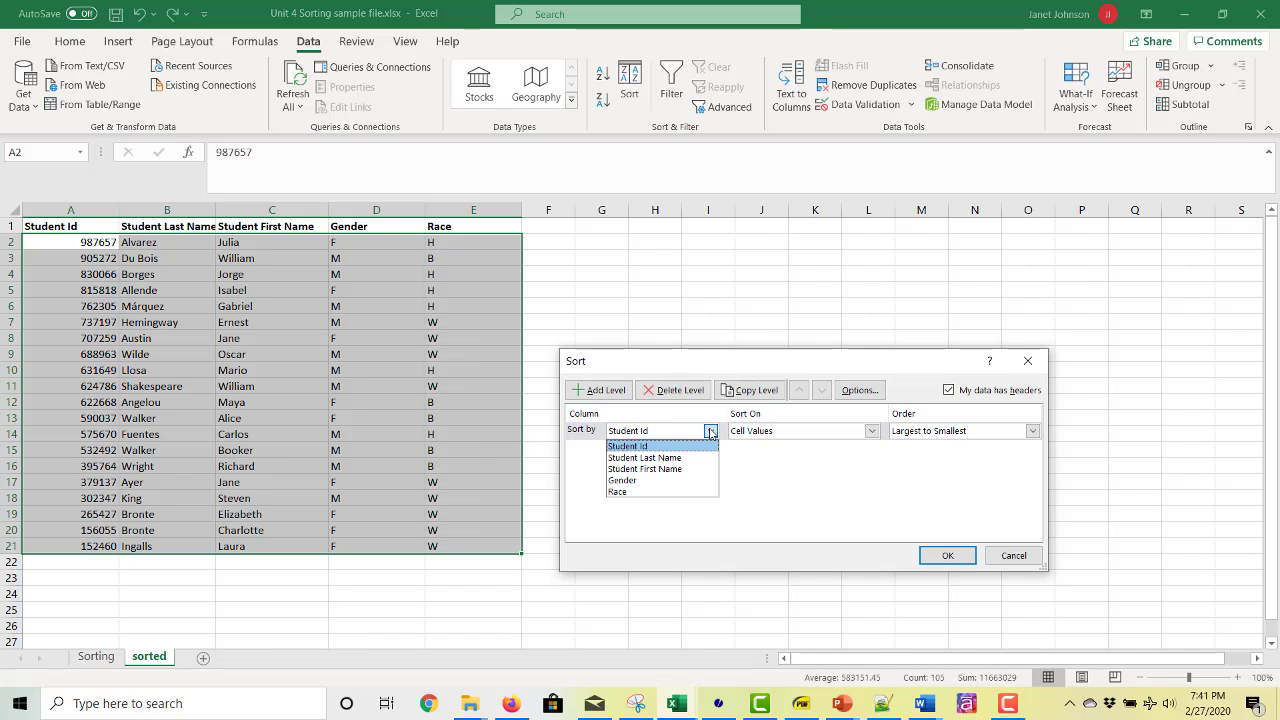
click(672, 484)
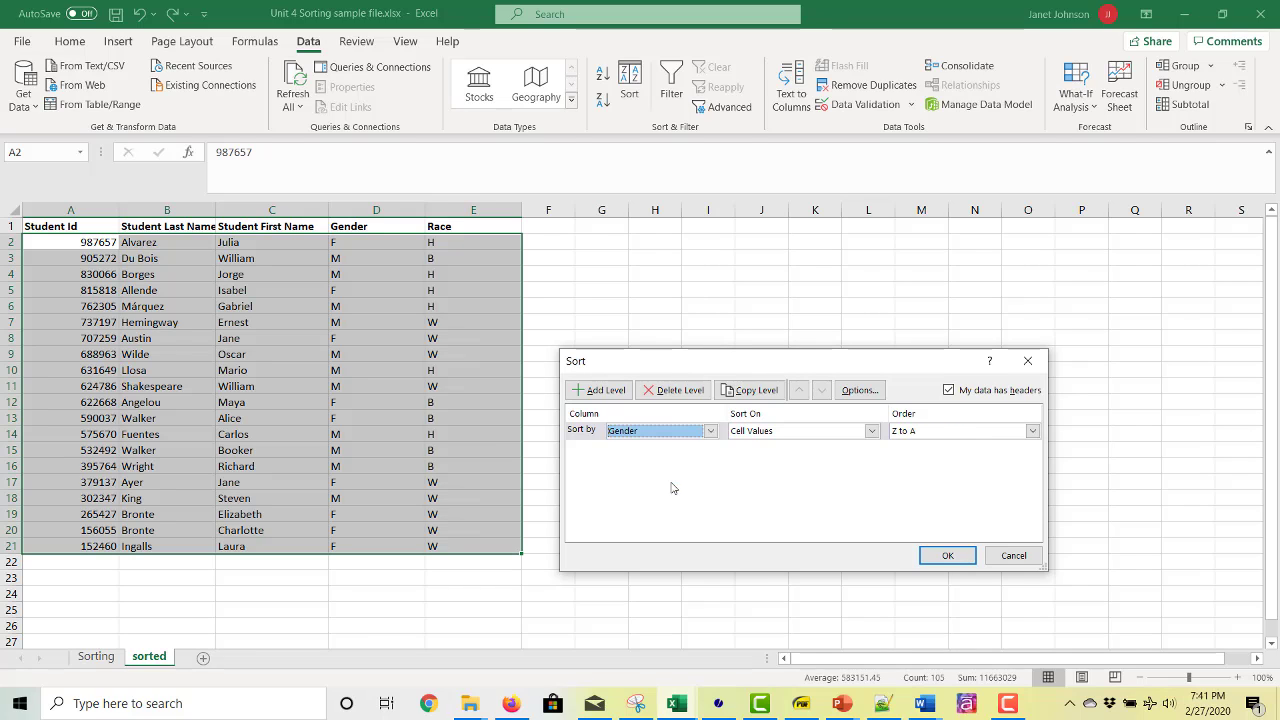
click(958, 559)
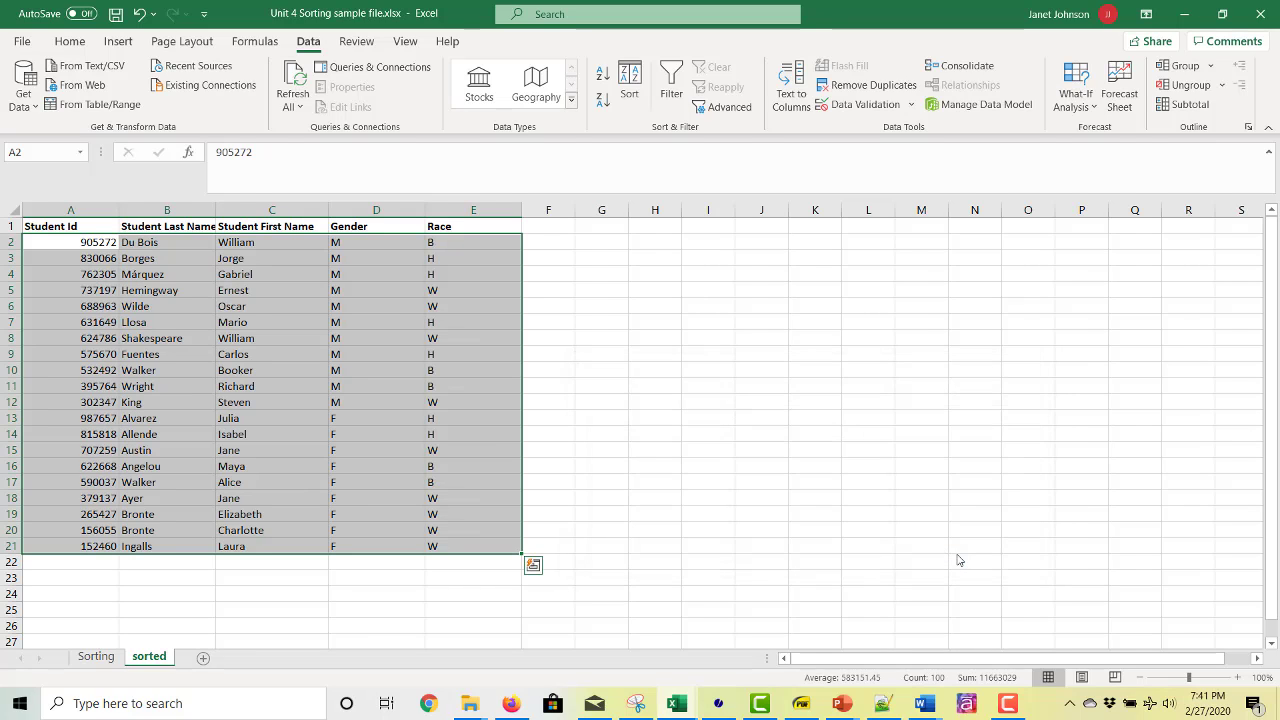
Add a second sort level by Student Last Name, A to Z, below the Gender level and apply the sort.
click(643, 76)
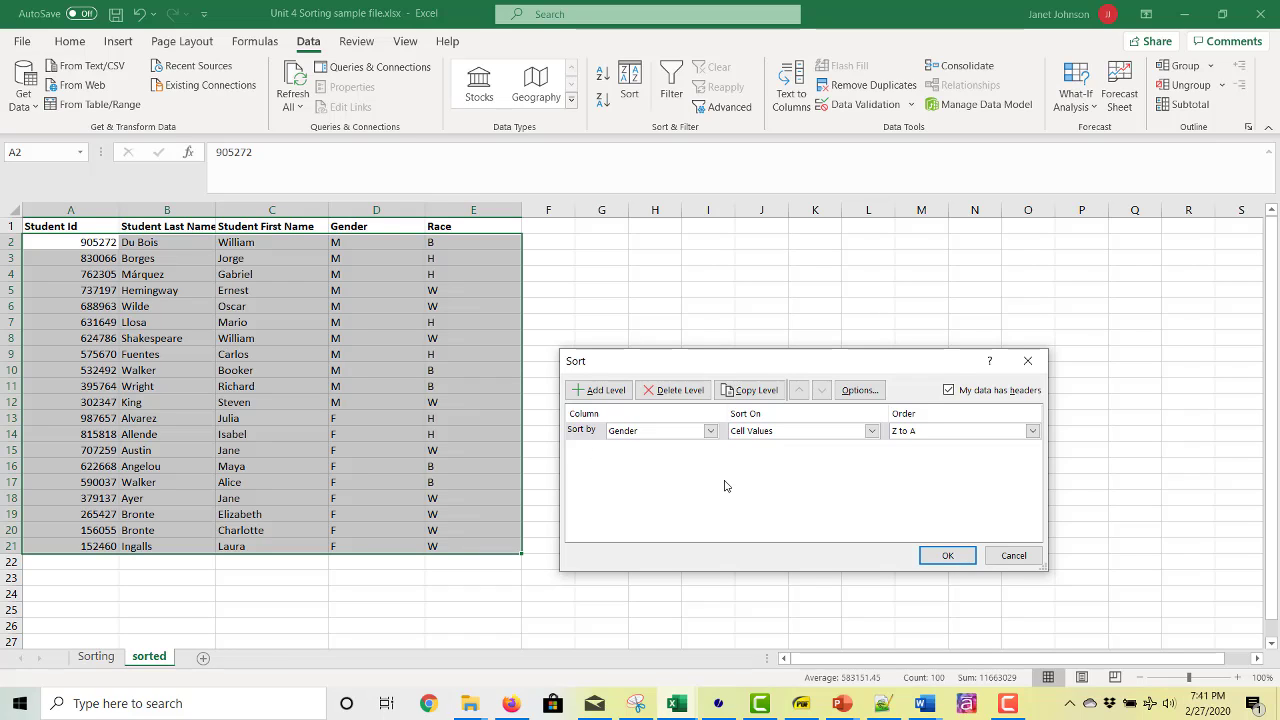
click(619, 392)
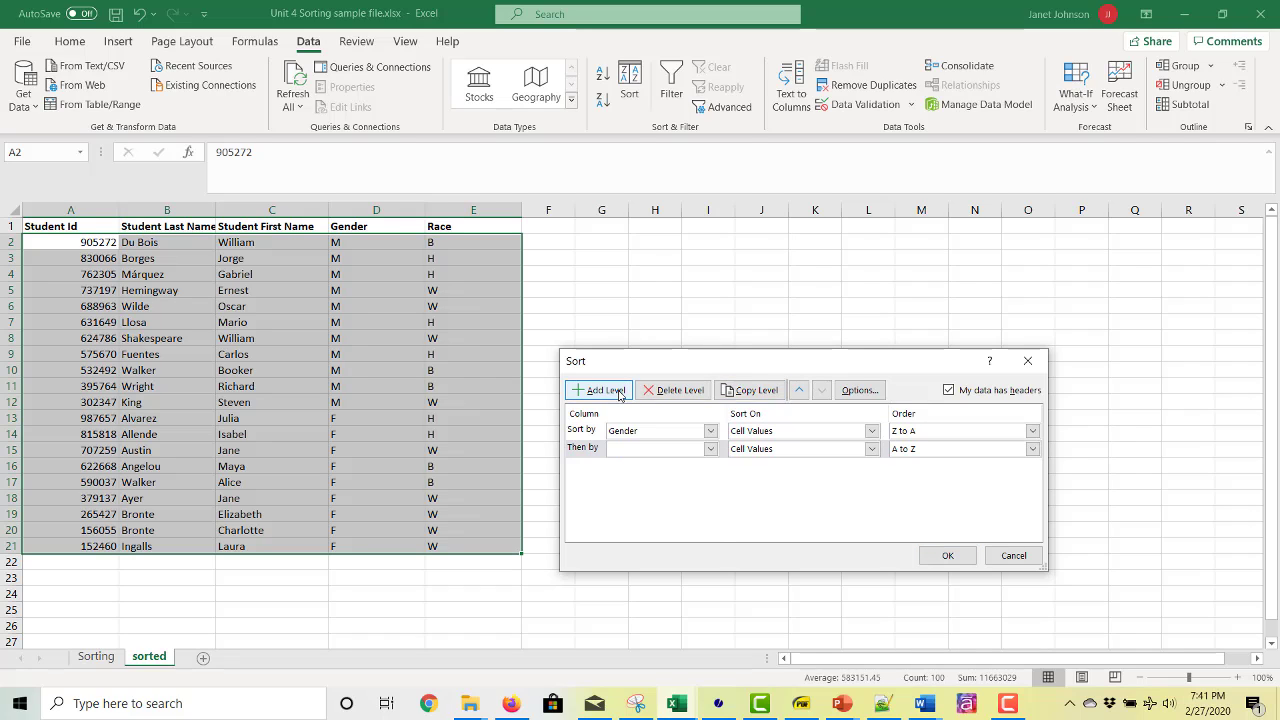
click(711, 449)
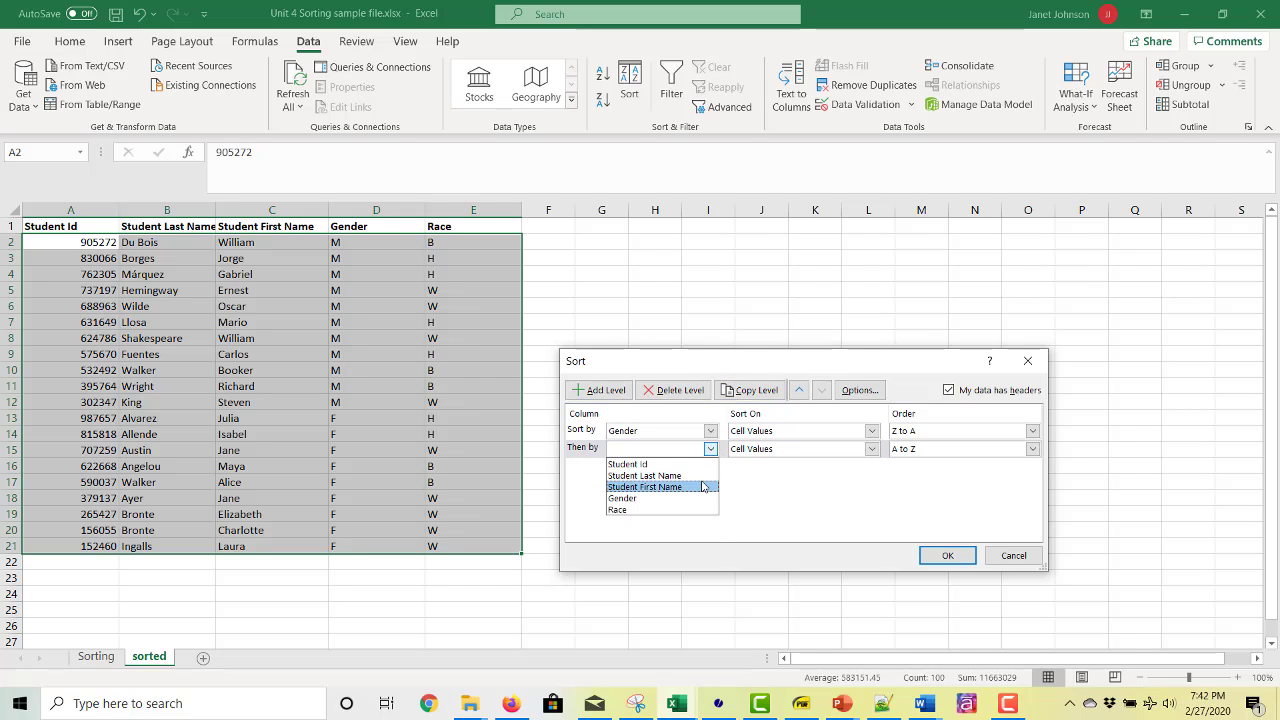
click(648, 476)
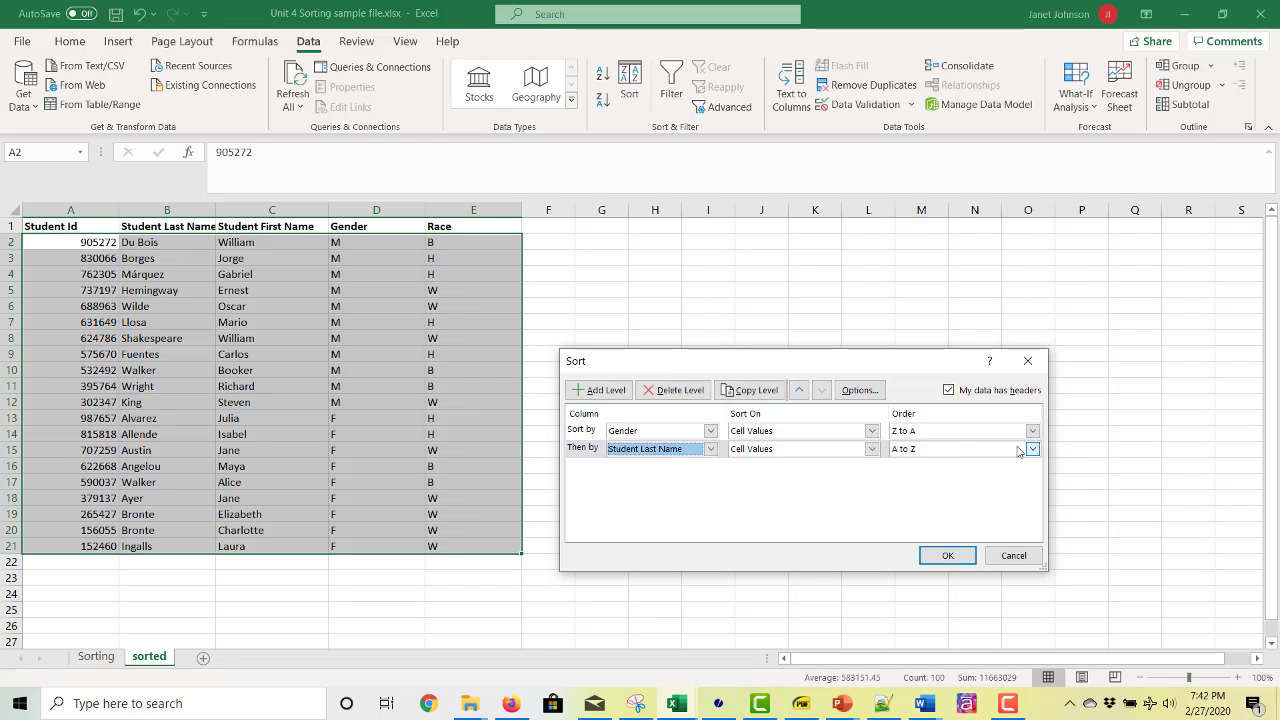
click(940, 557)
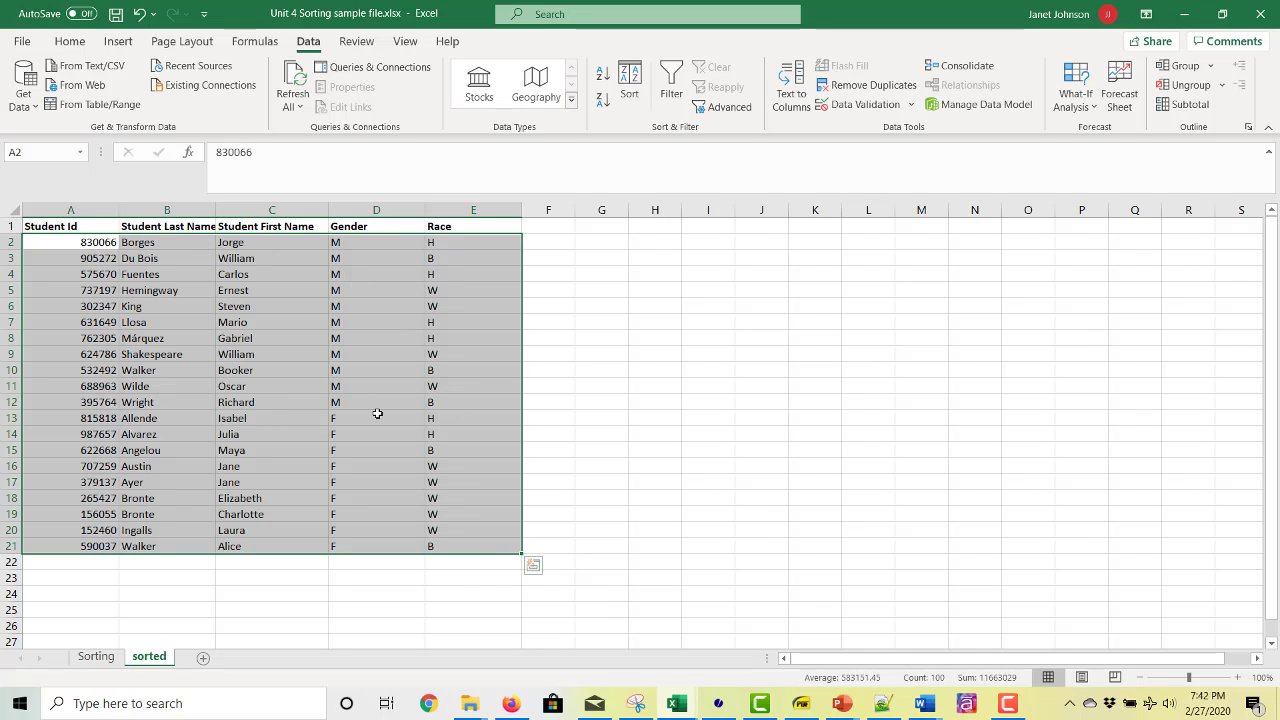
click(689, 466)
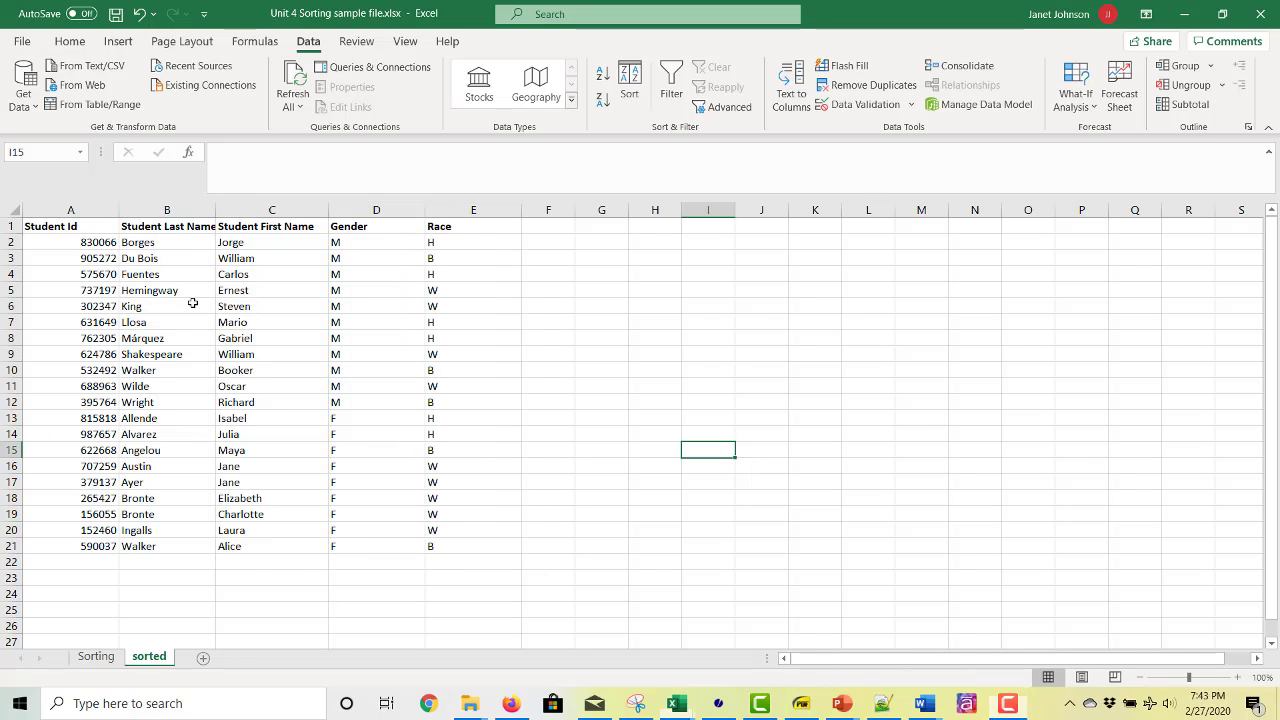
Try sorting only the Student Last Name column A to Z, continuing with the current selection, and undo the sort.
drag(179, 228, 180, 546)
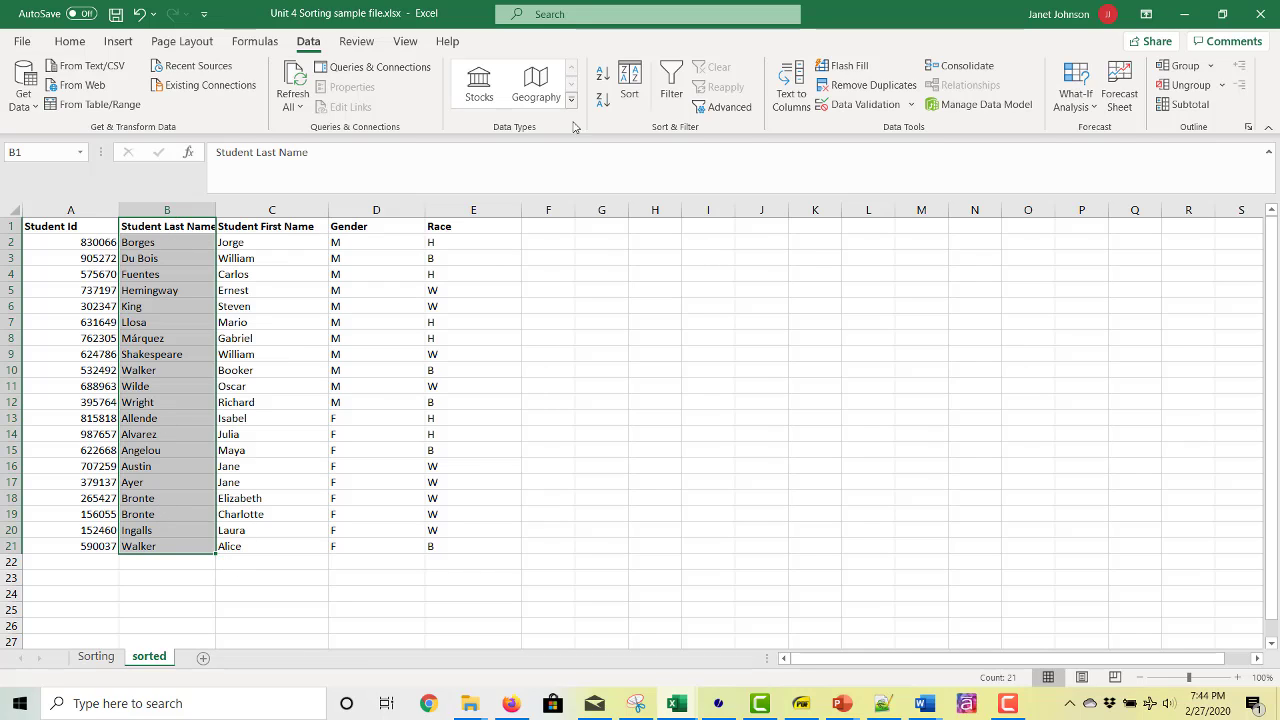
click(603, 76)
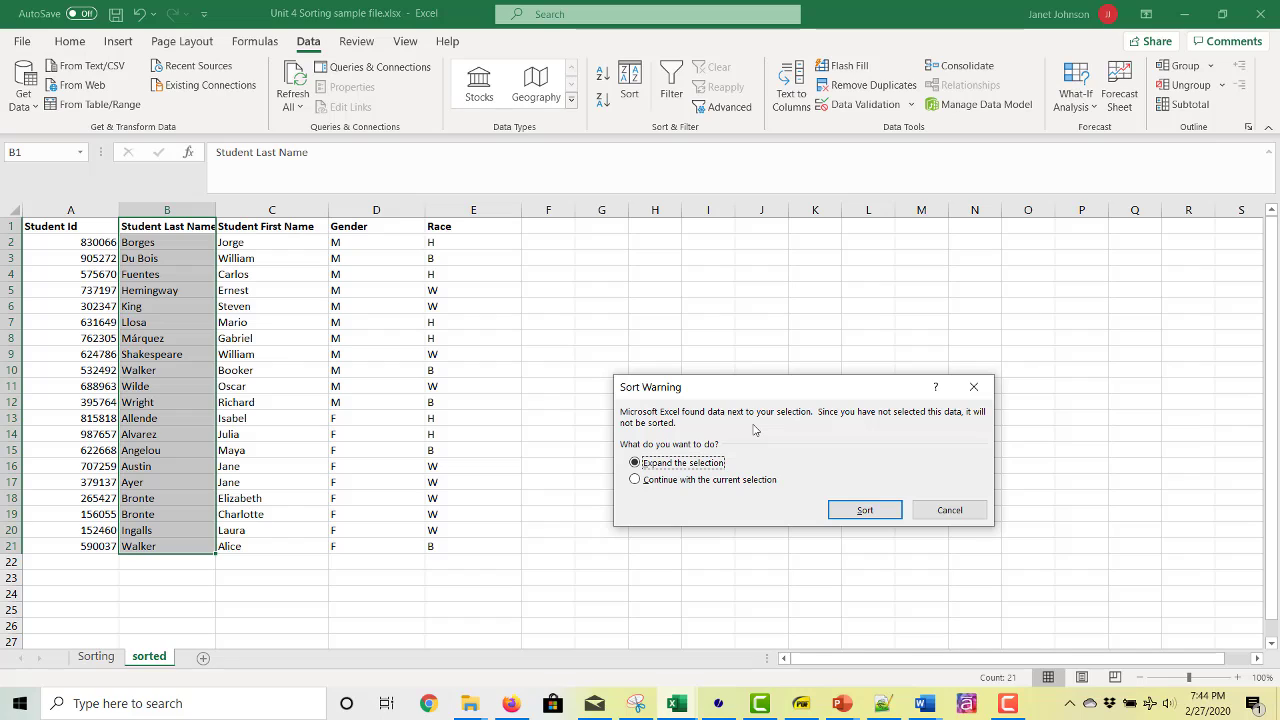
click(666, 482)
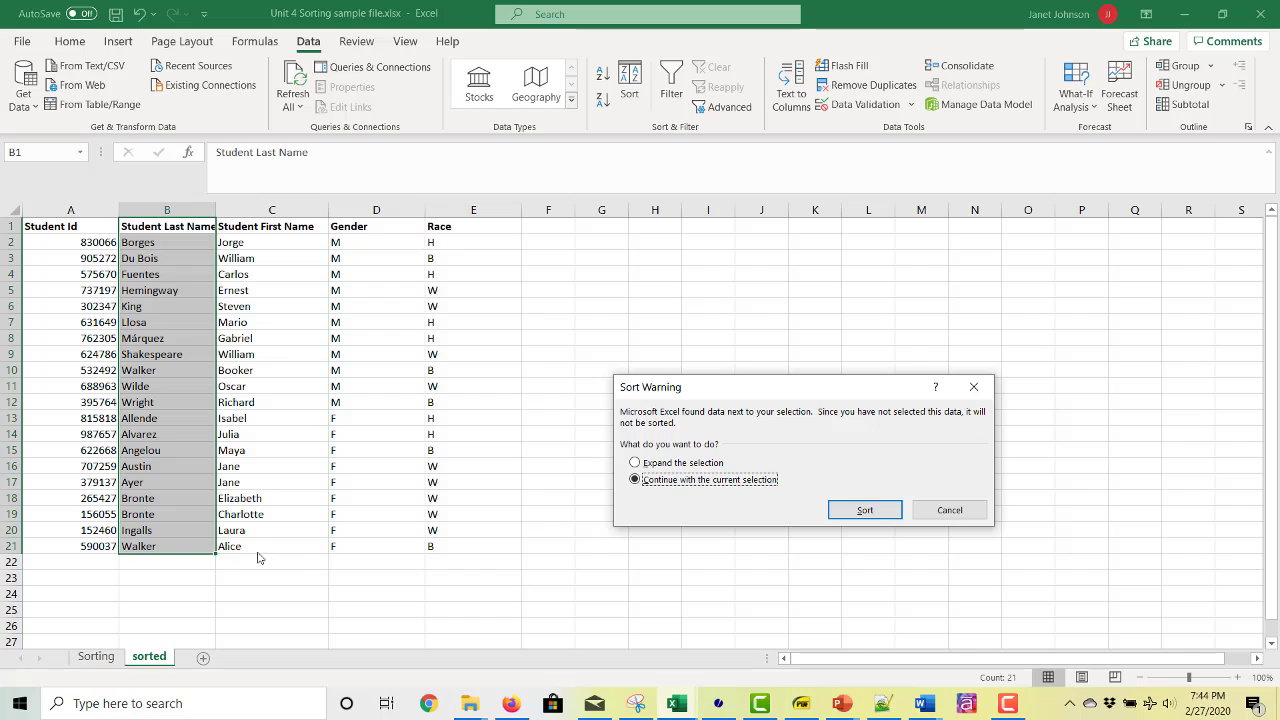
click(878, 514)
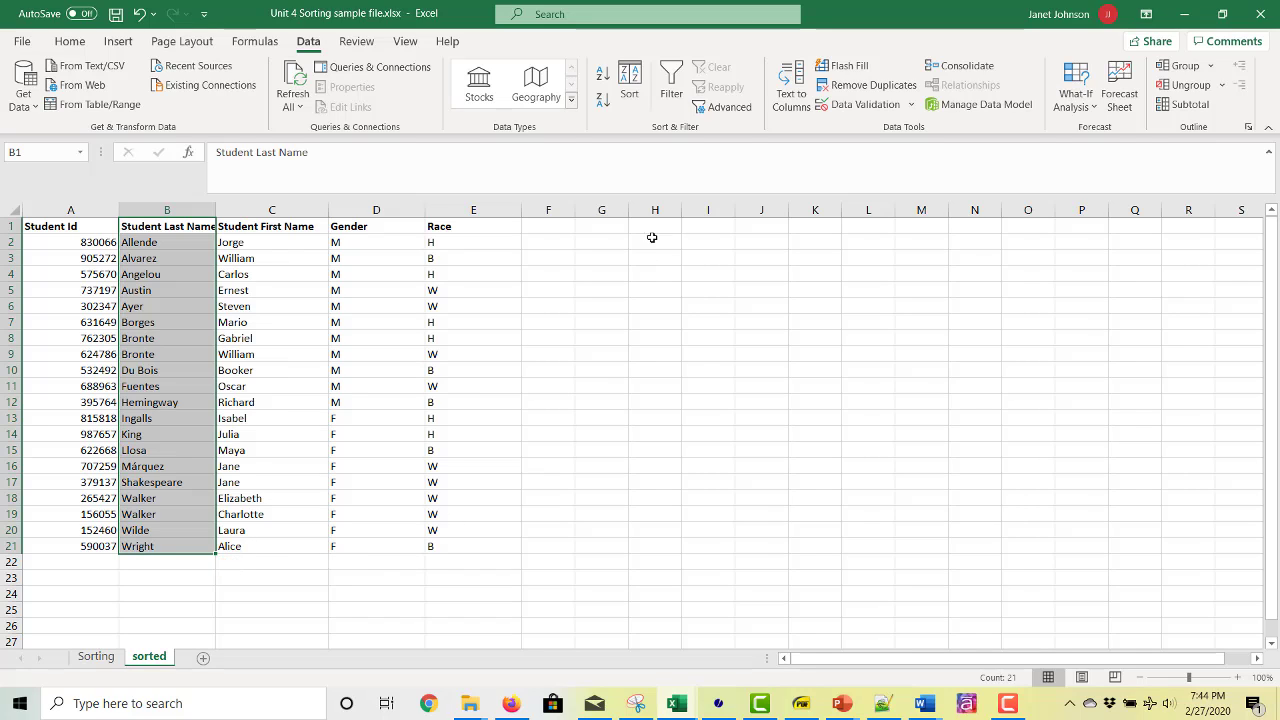
click(138, 13)
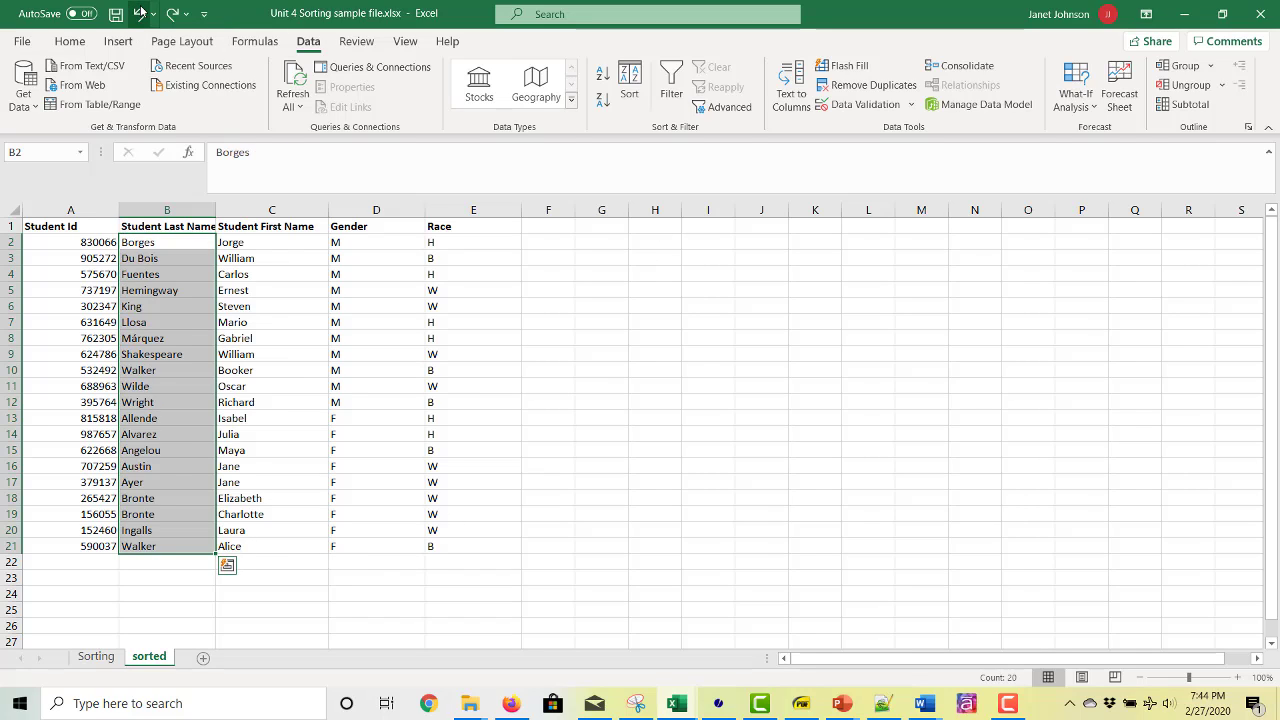
click(708, 401)
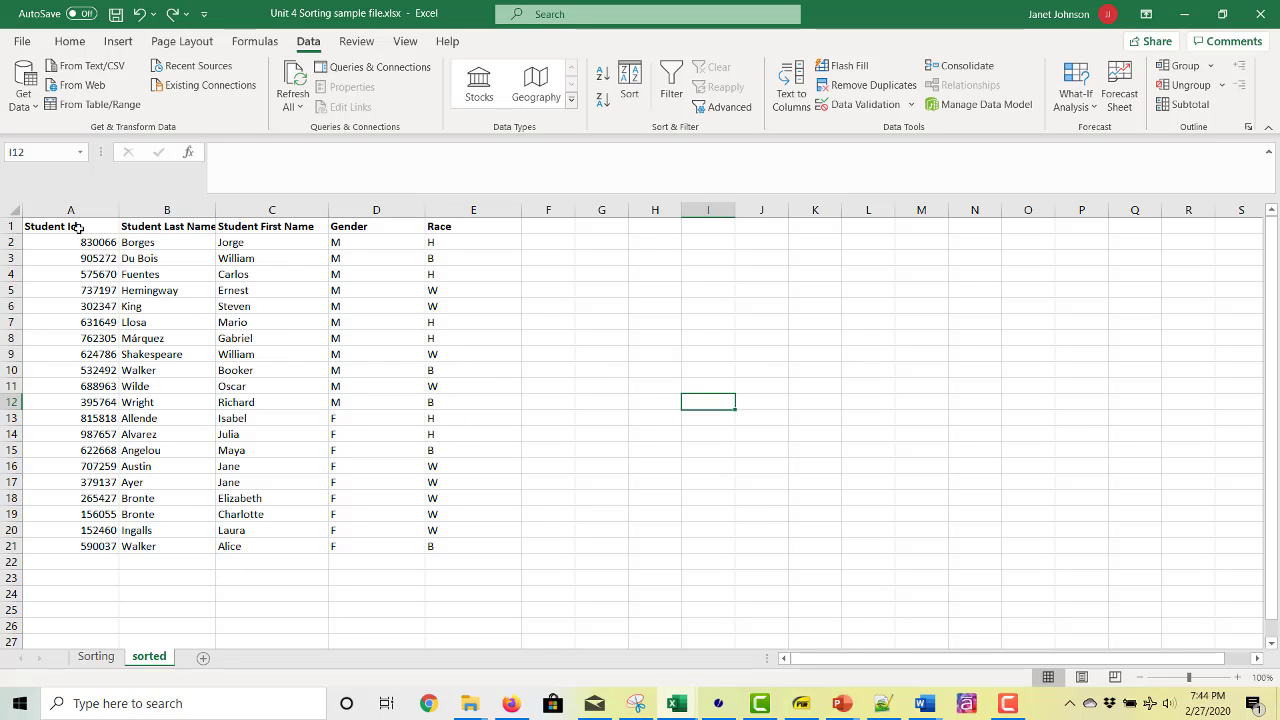
Sort the entire student table A1:E21 by Student Id in ascending order.
drag(77, 227, 454, 546)
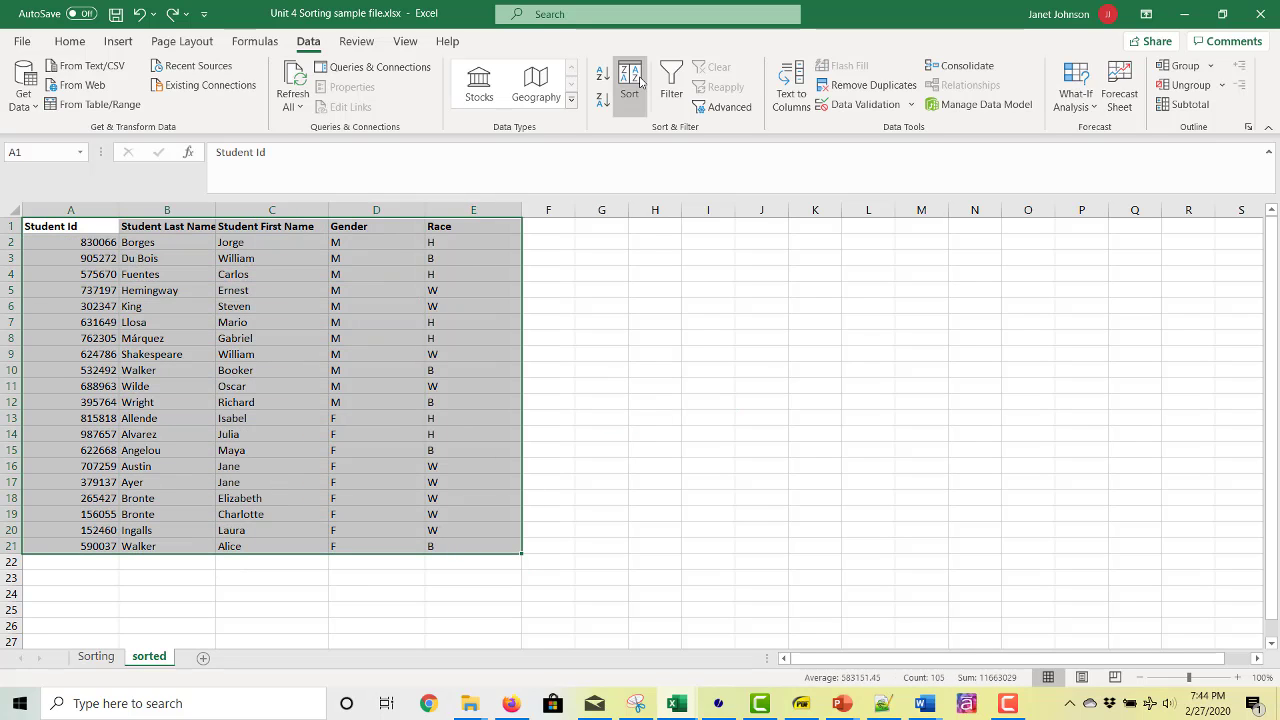
click(602, 74)
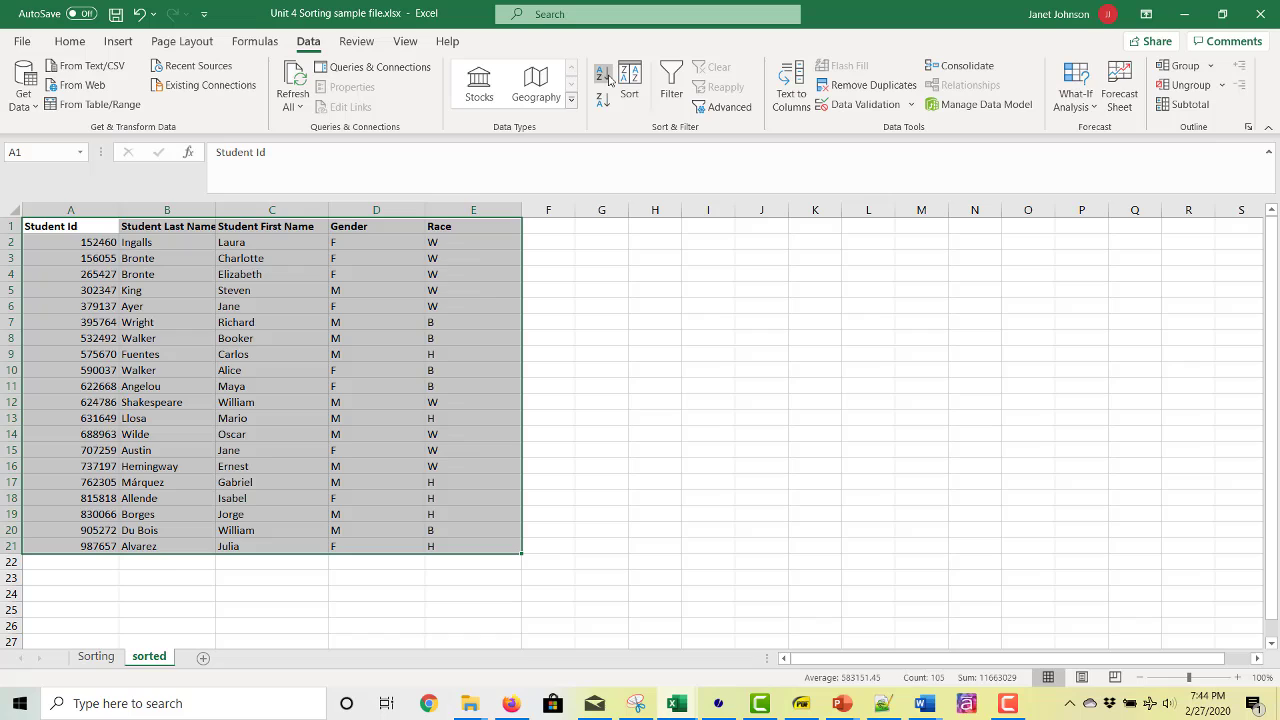
click(358, 348)
Try to sort only the Student First Name column A to Z and cancel the sort.
drag(270, 227, 285, 543)
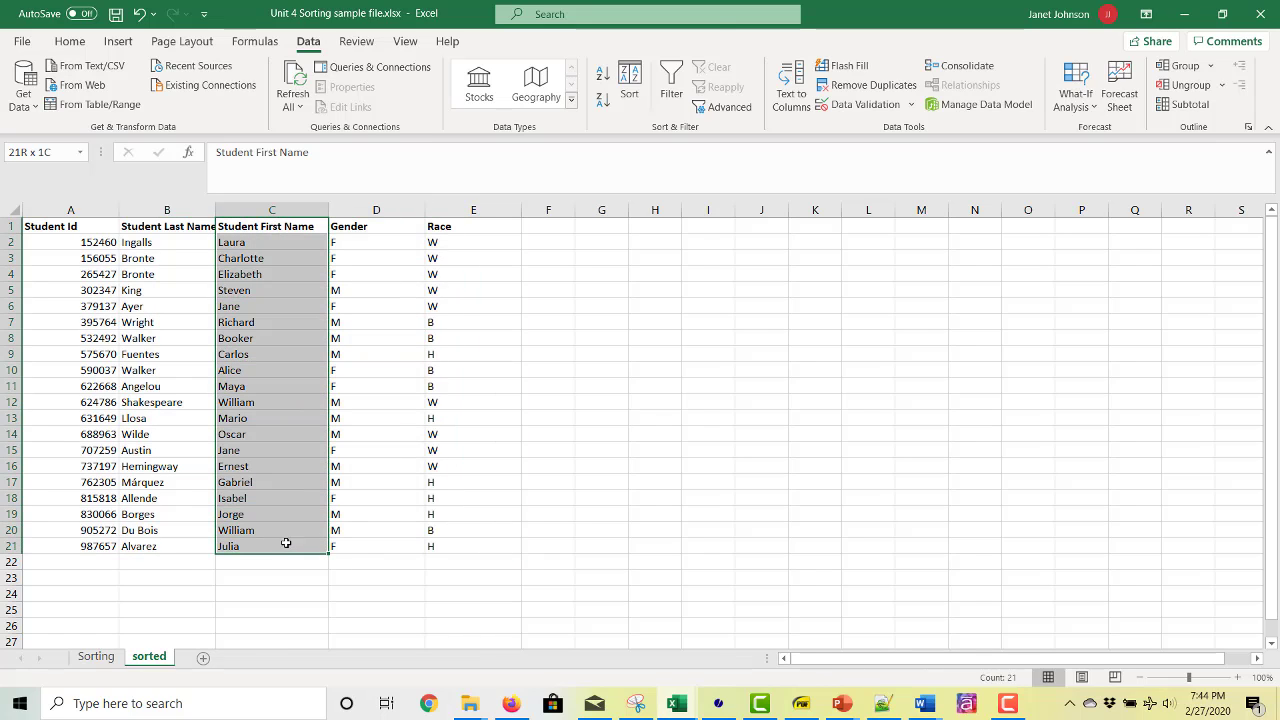
click(608, 78)
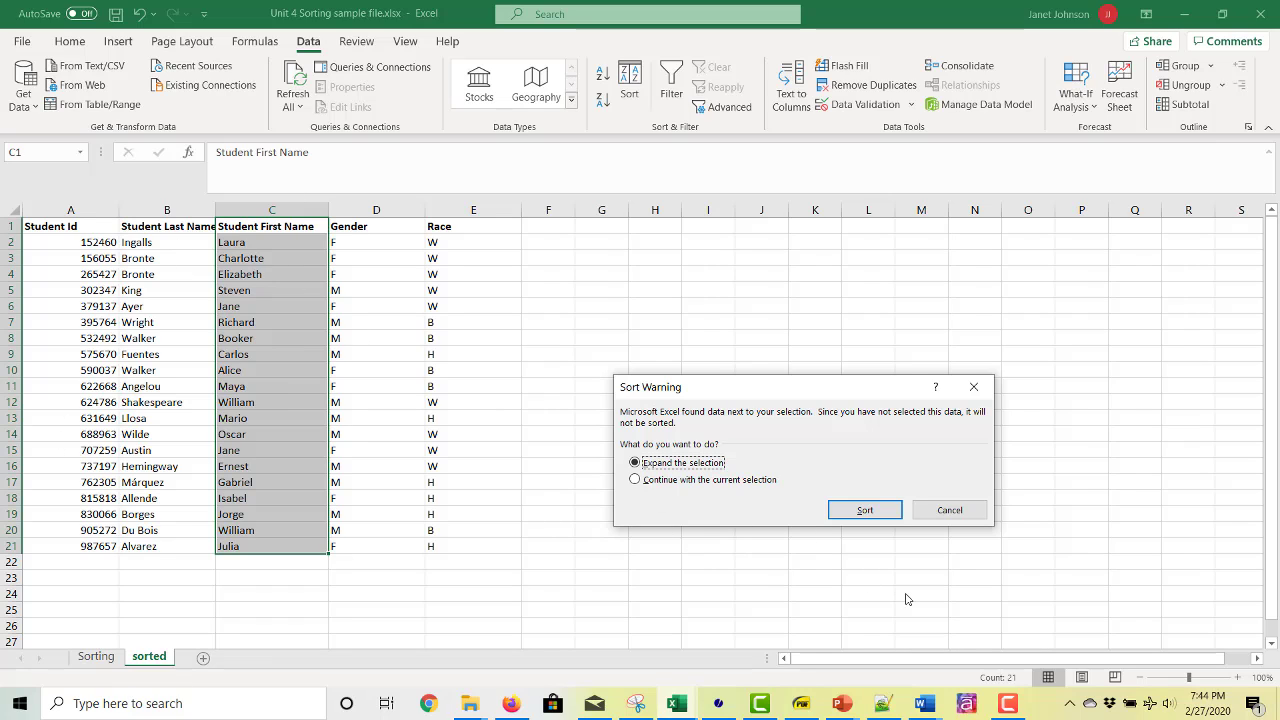
click(950, 511)
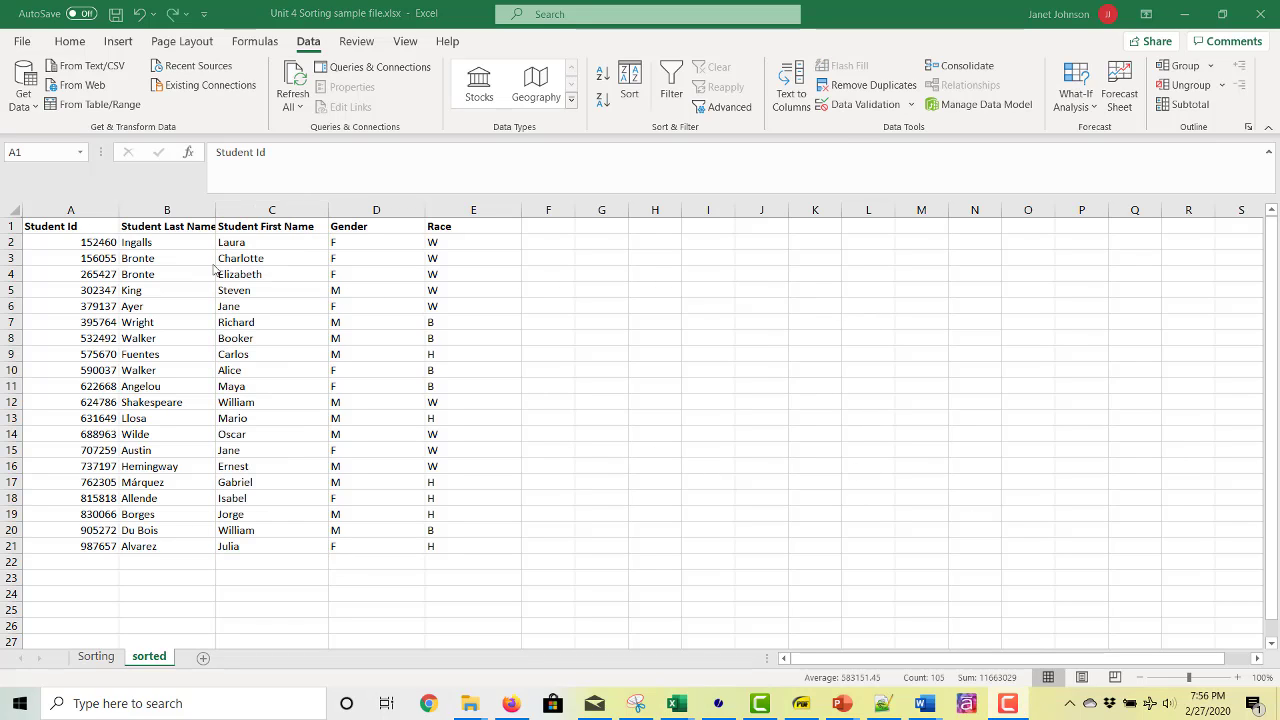
Start a custom sort on columns A through E, sorting on Cell Values.
click(635, 302)
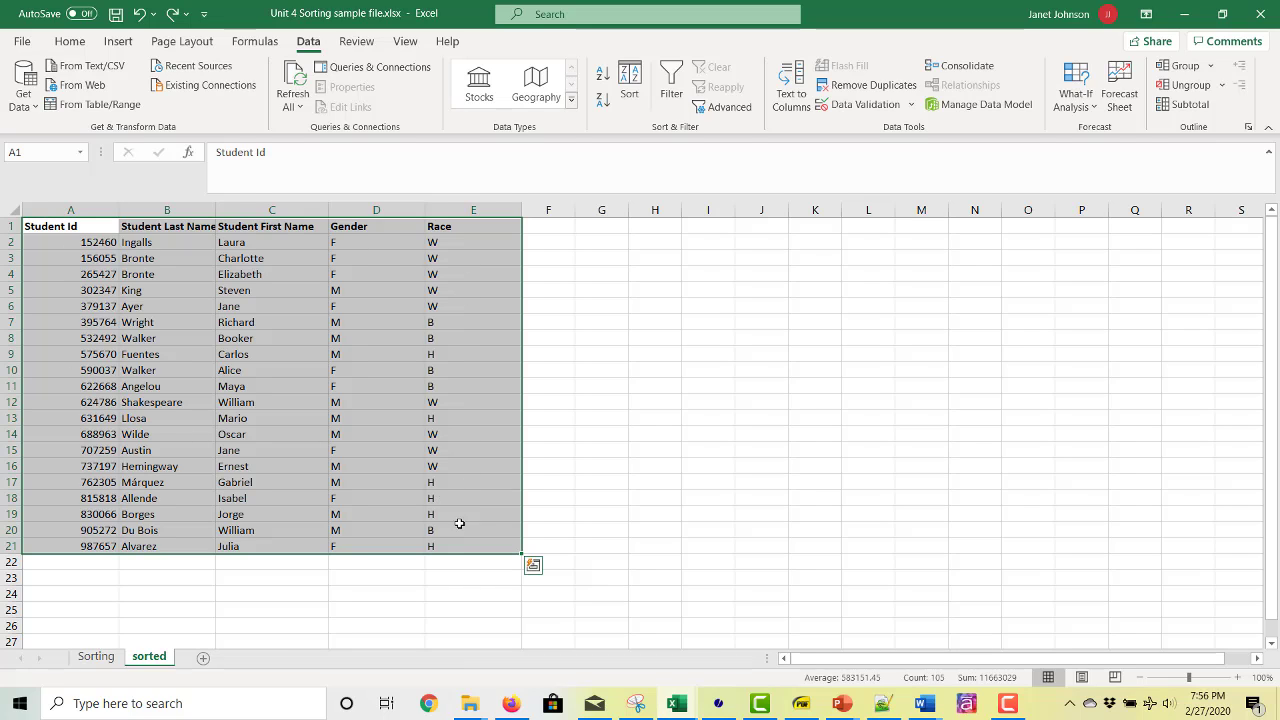
click(751, 449)
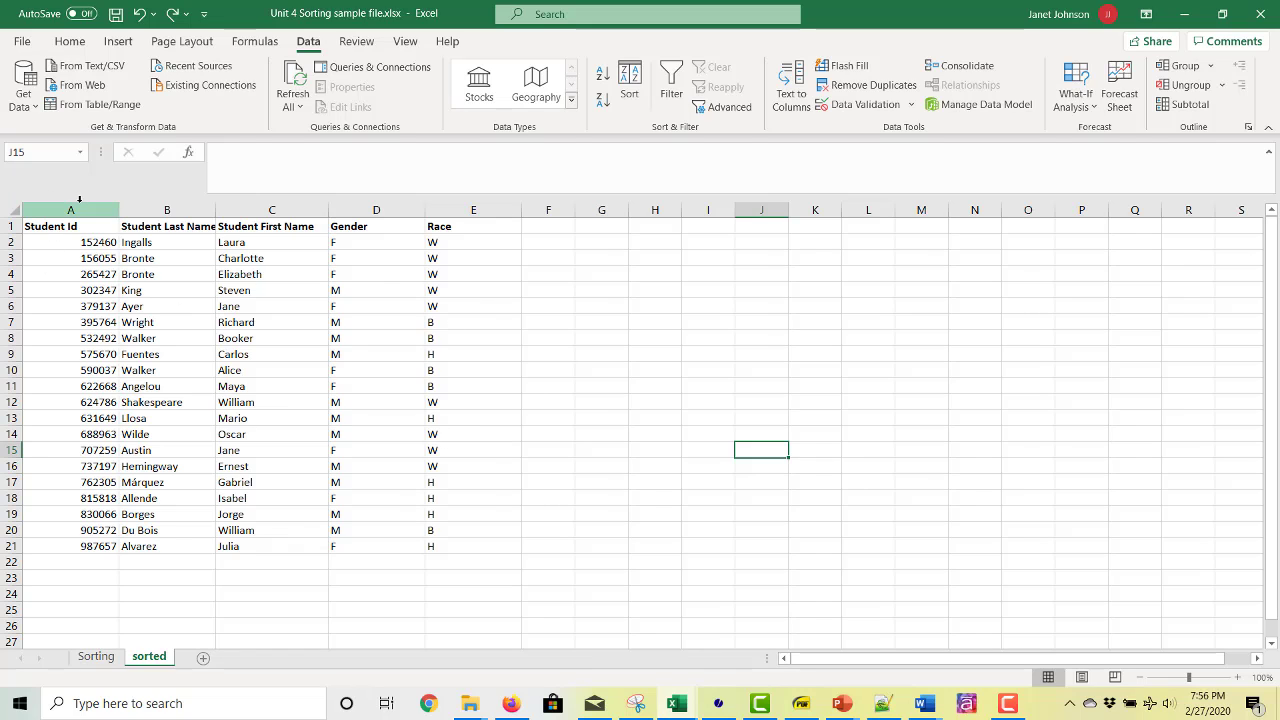
drag(79, 206, 470, 210)
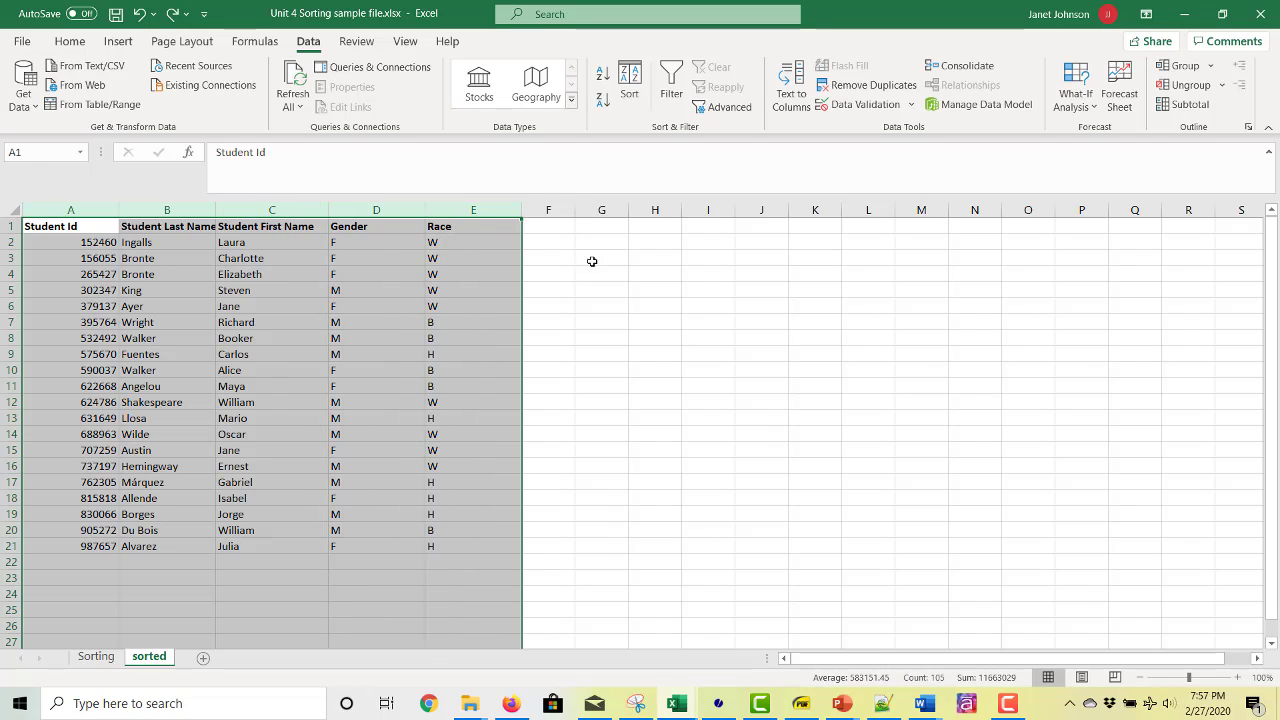
click(630, 80)
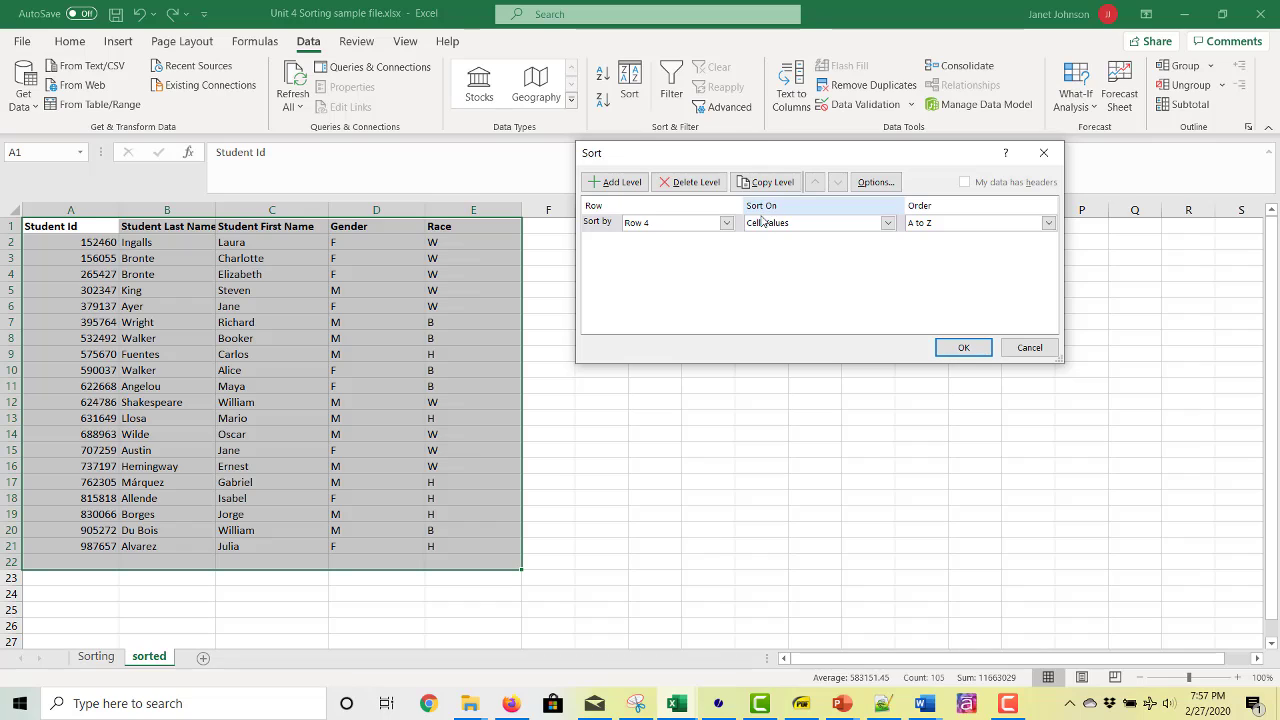
click(887, 223)
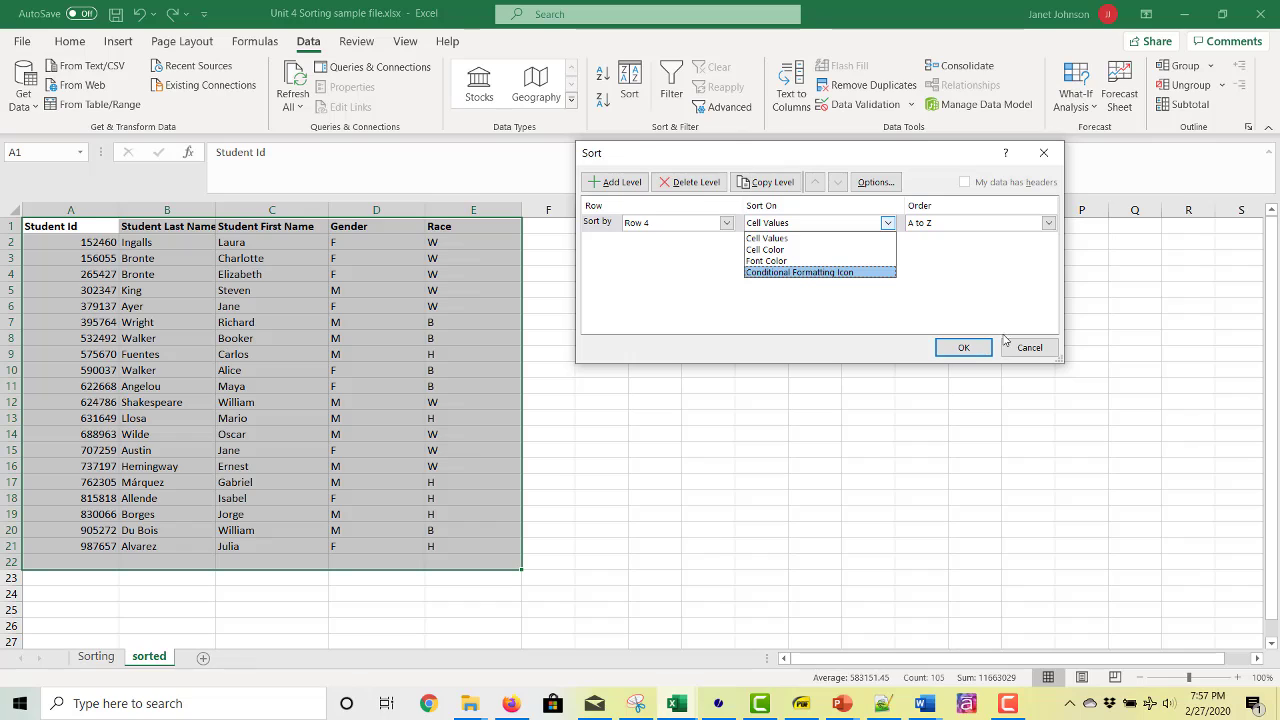
click(830, 240)
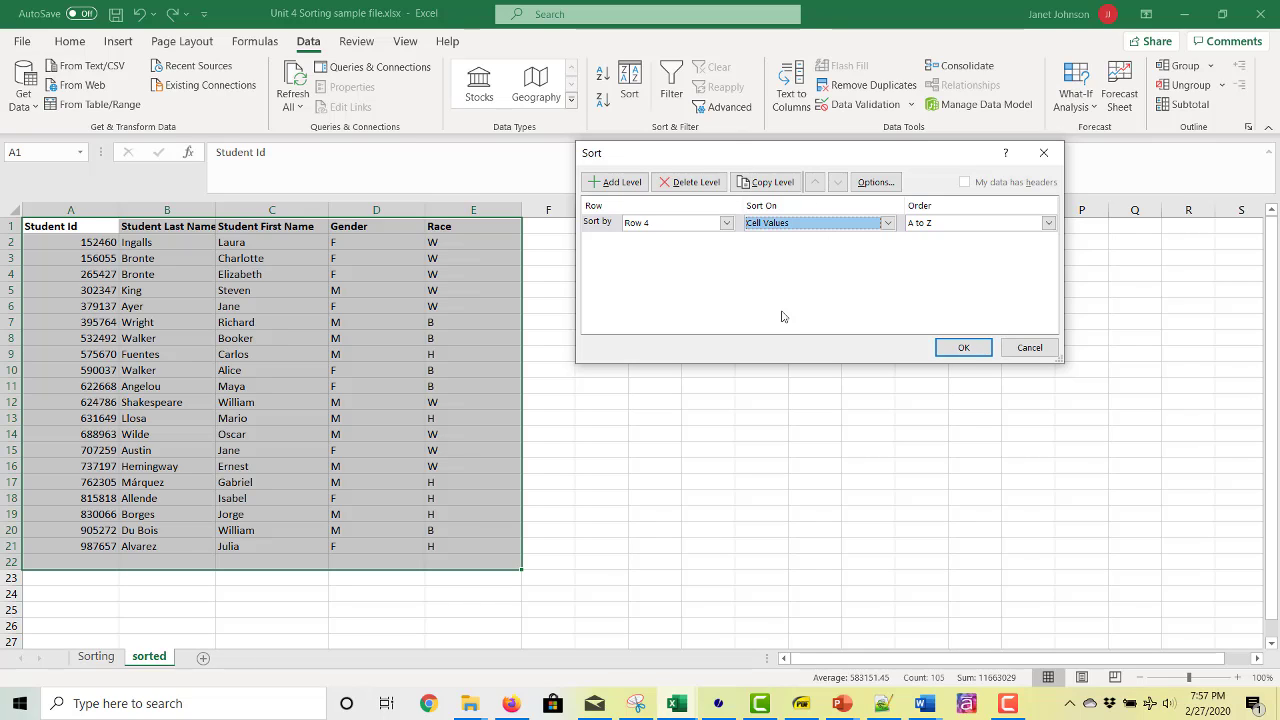
Set the custom sort's orientation to Sort top to bottom in the Sort Options.
click(727, 223)
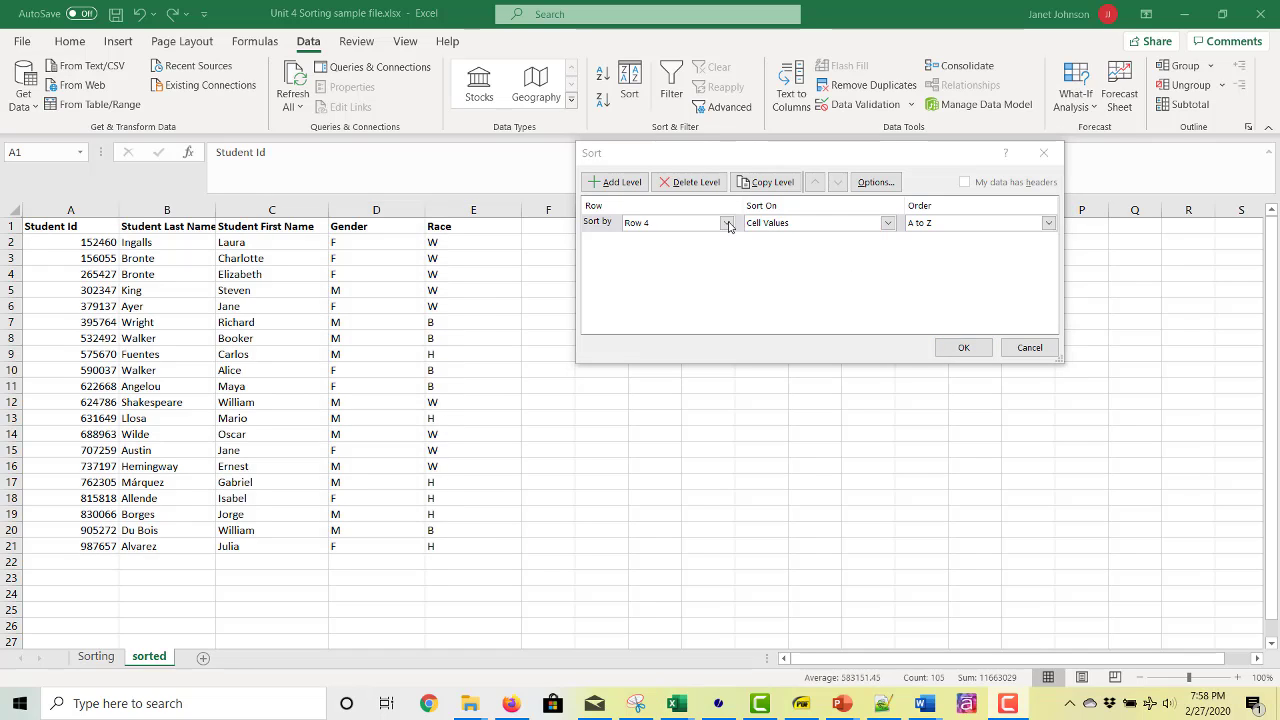
click(873, 183)
click(755, 251)
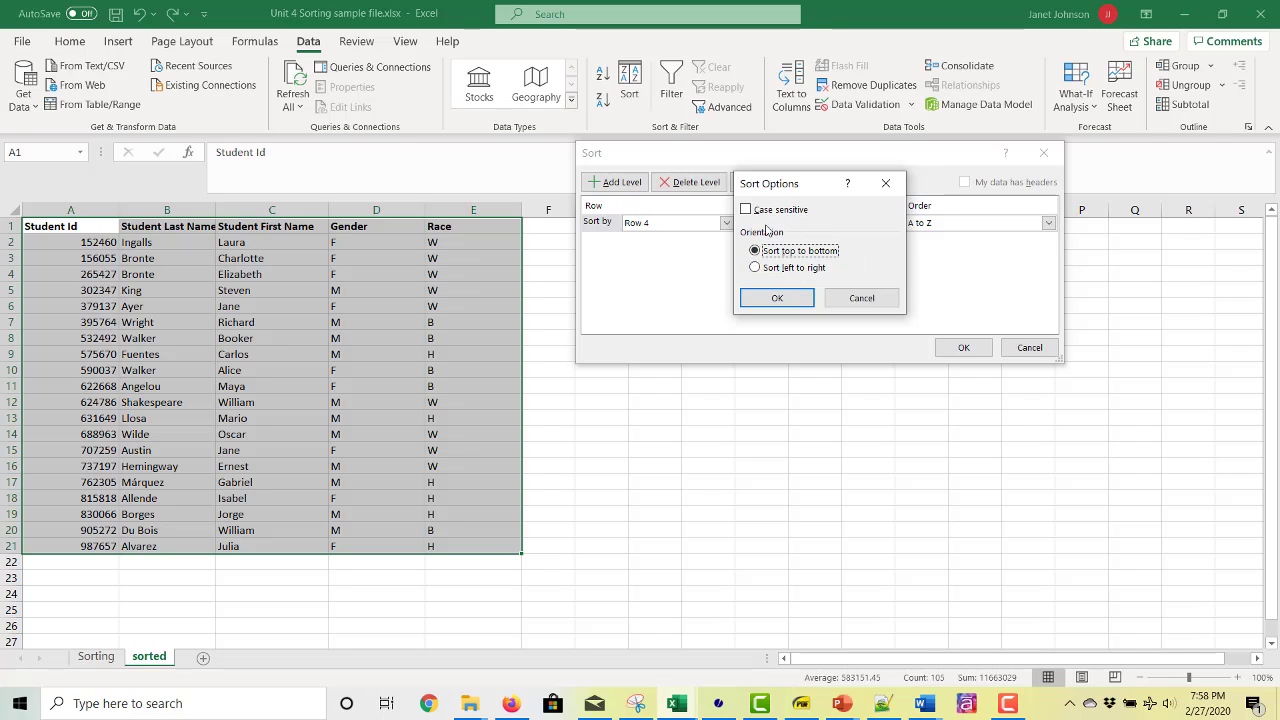
click(795, 299)
Set the first sort level to column B, Student Last Name, and treat the first row as headers.
click(726, 222)
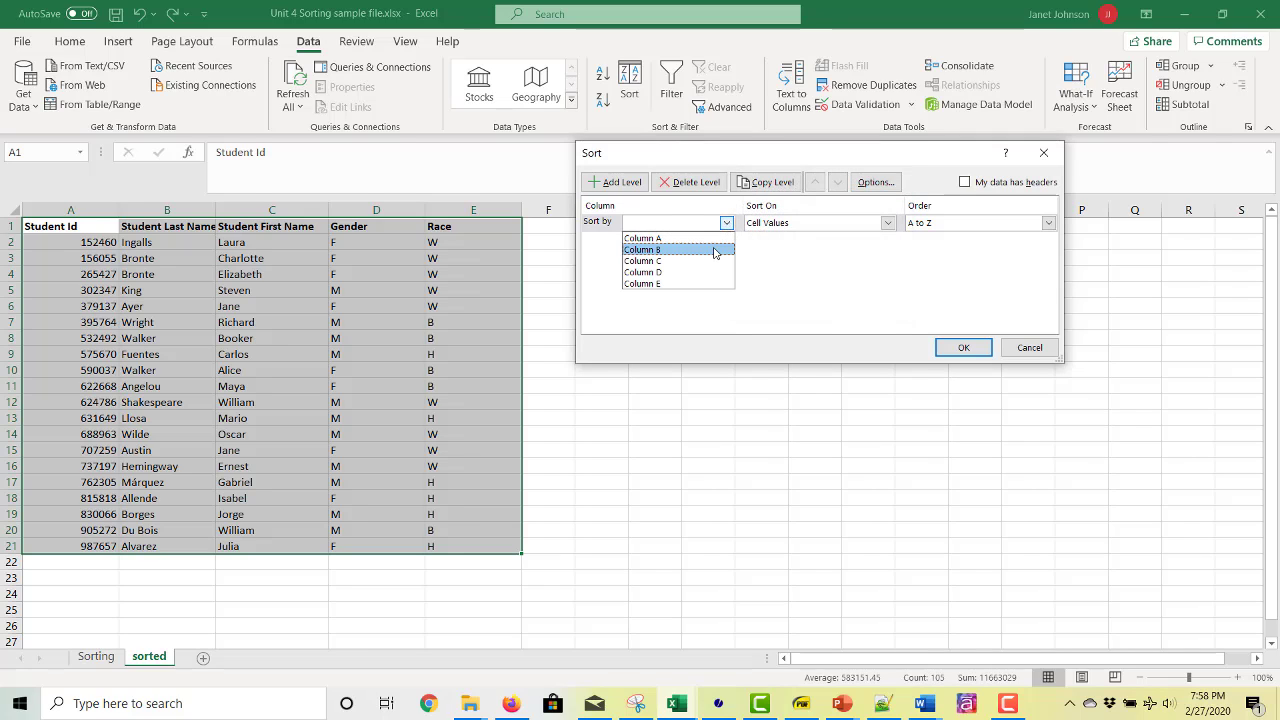
click(715, 250)
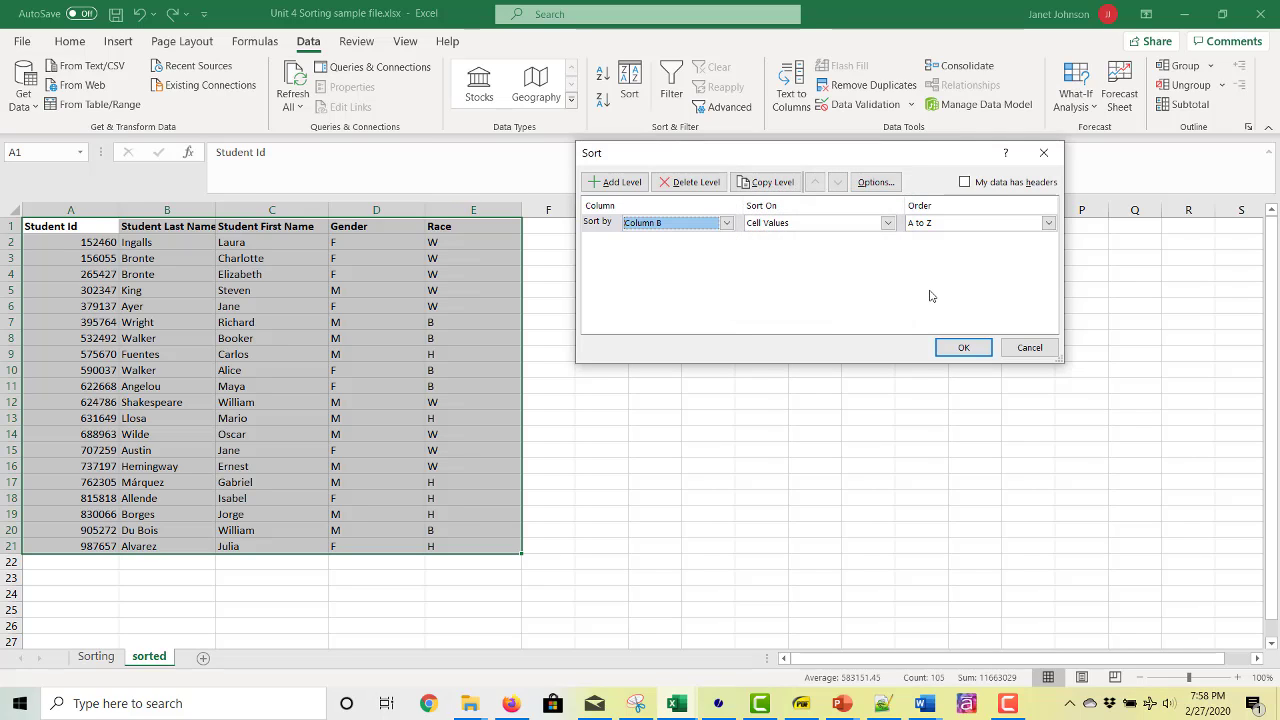
click(966, 182)
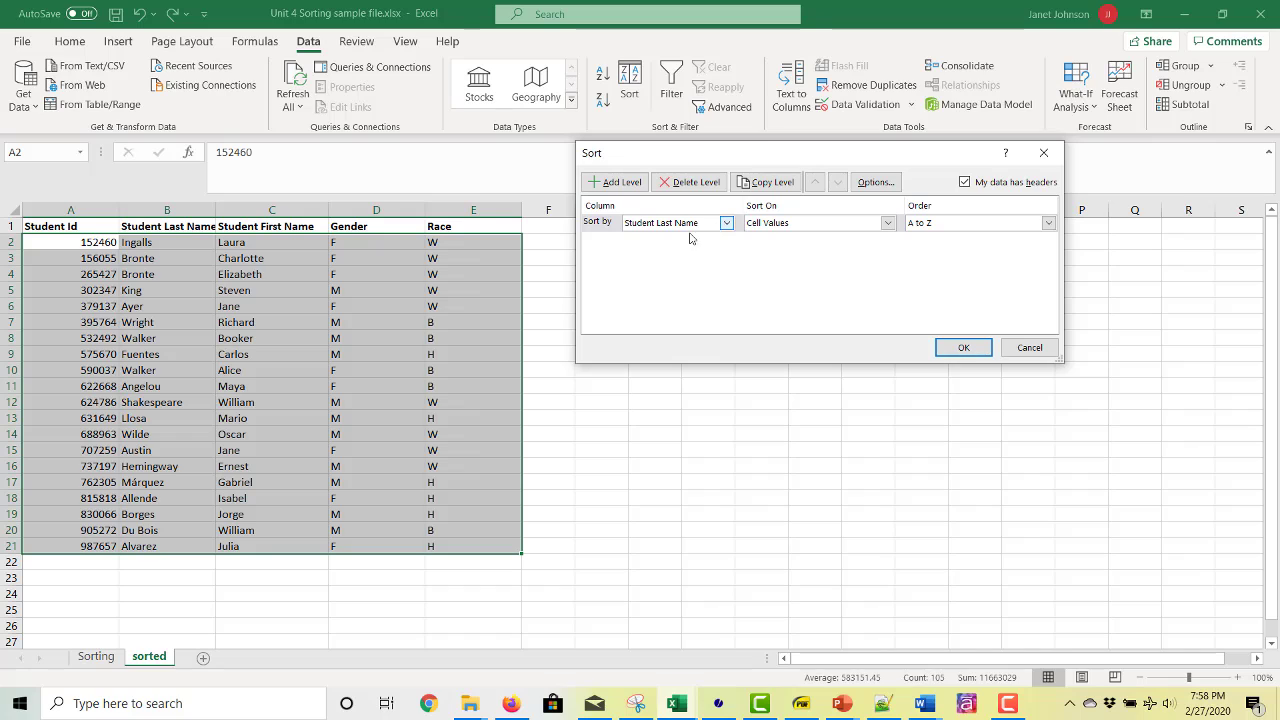
Try adding Student First Name and Gender as sort levels below Student Last Name, and delete both added levels.
click(615, 182)
click(726, 242)
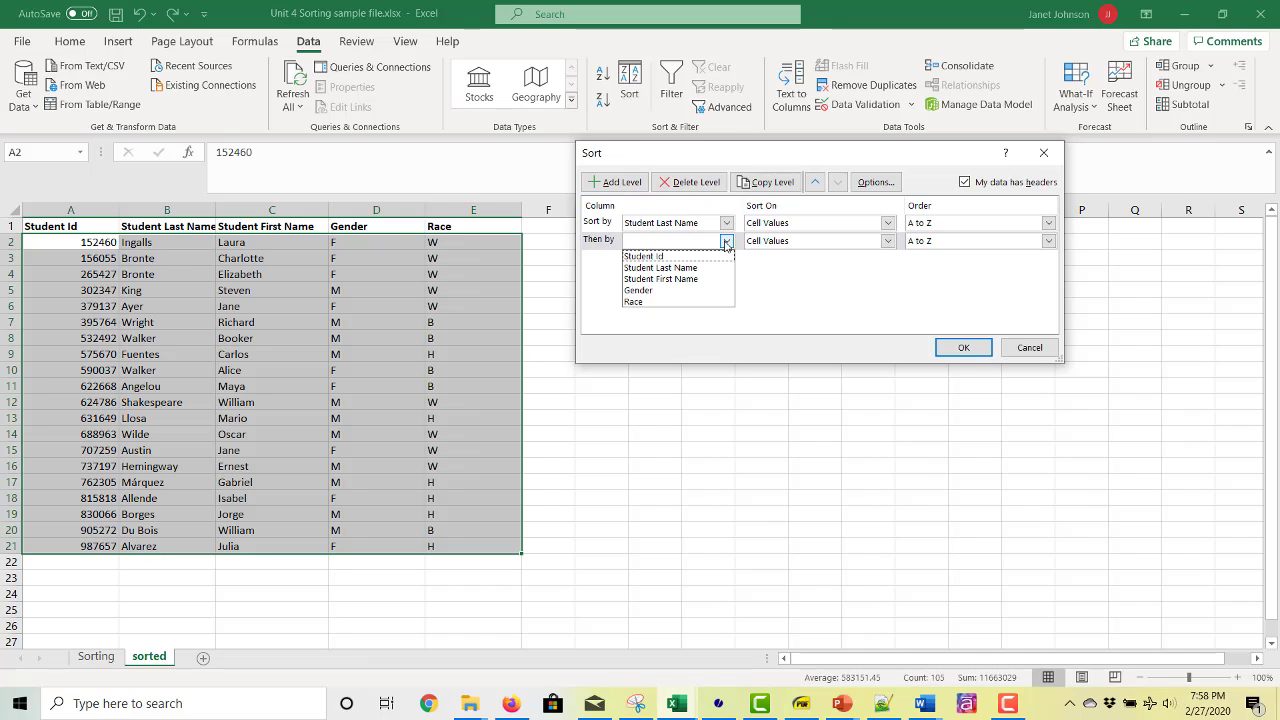
click(703, 278)
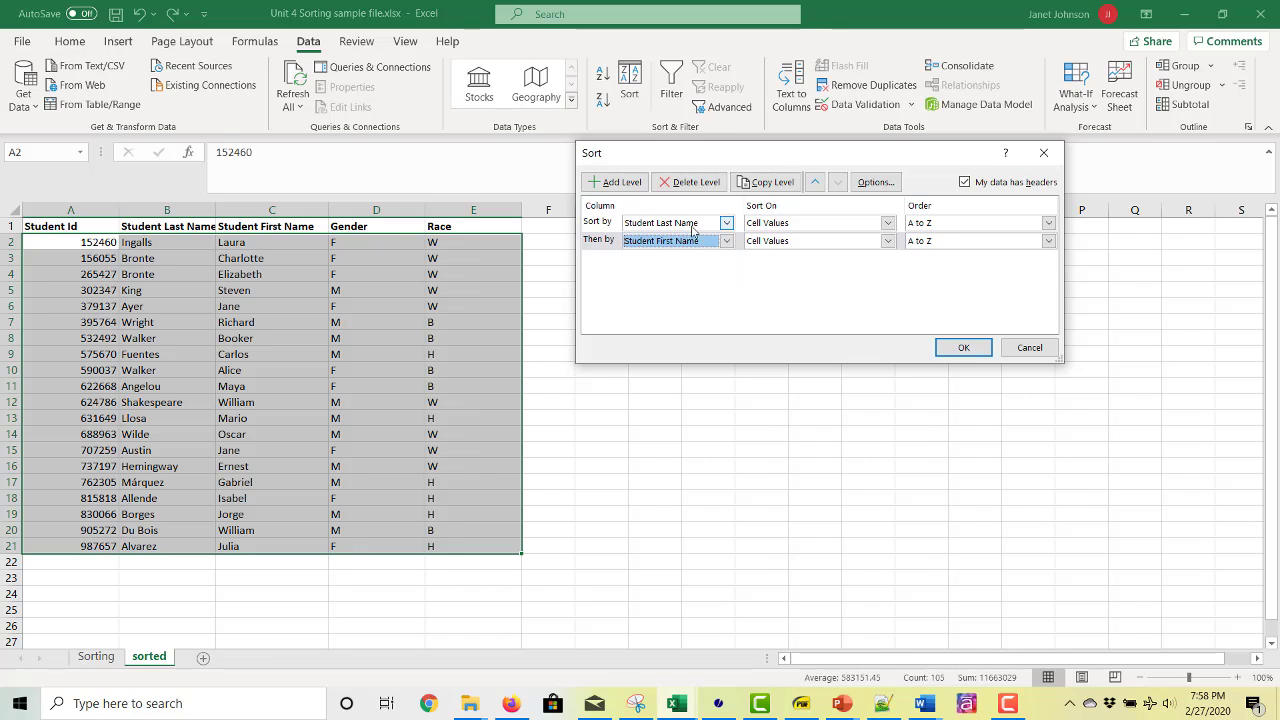
click(634, 185)
click(726, 259)
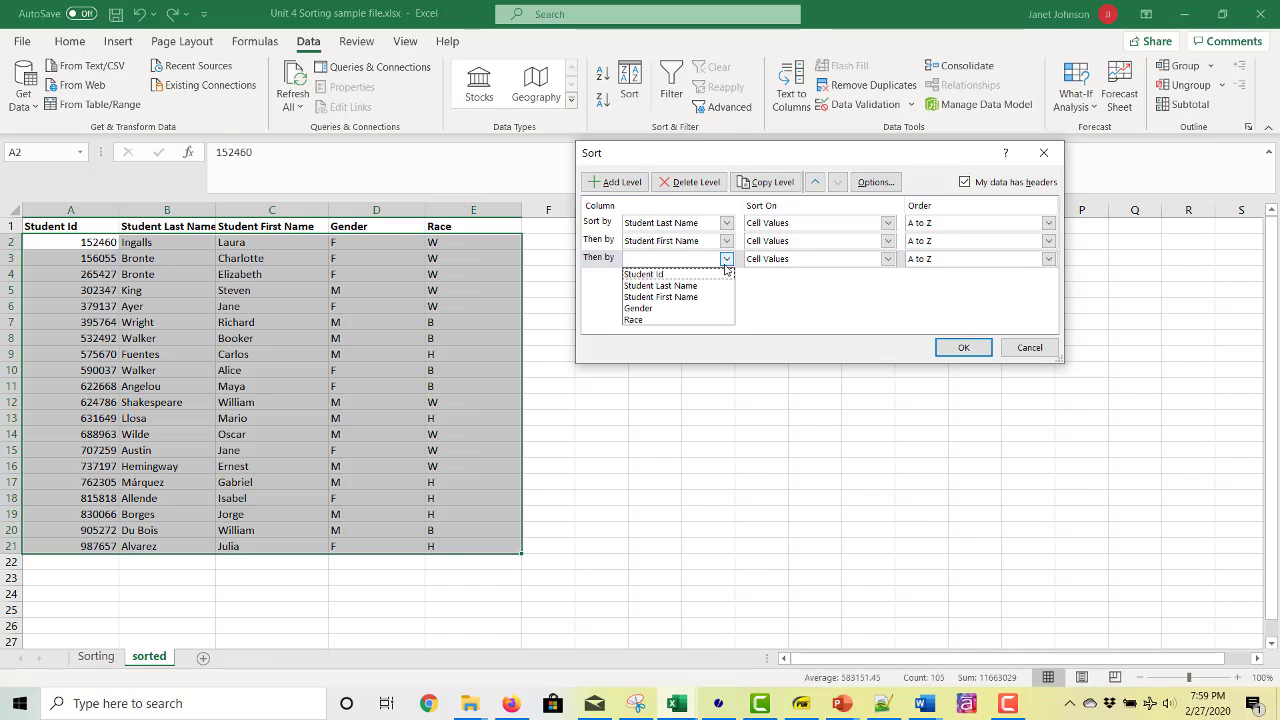
click(722, 309)
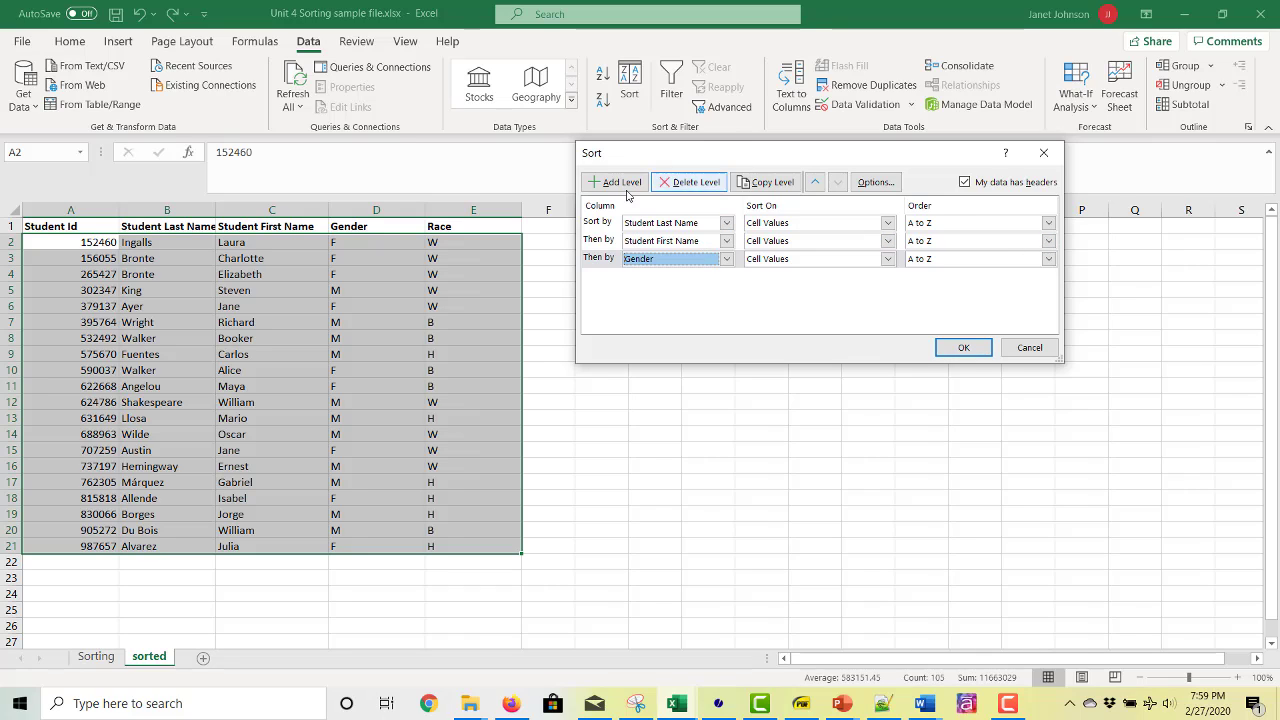
click(705, 184)
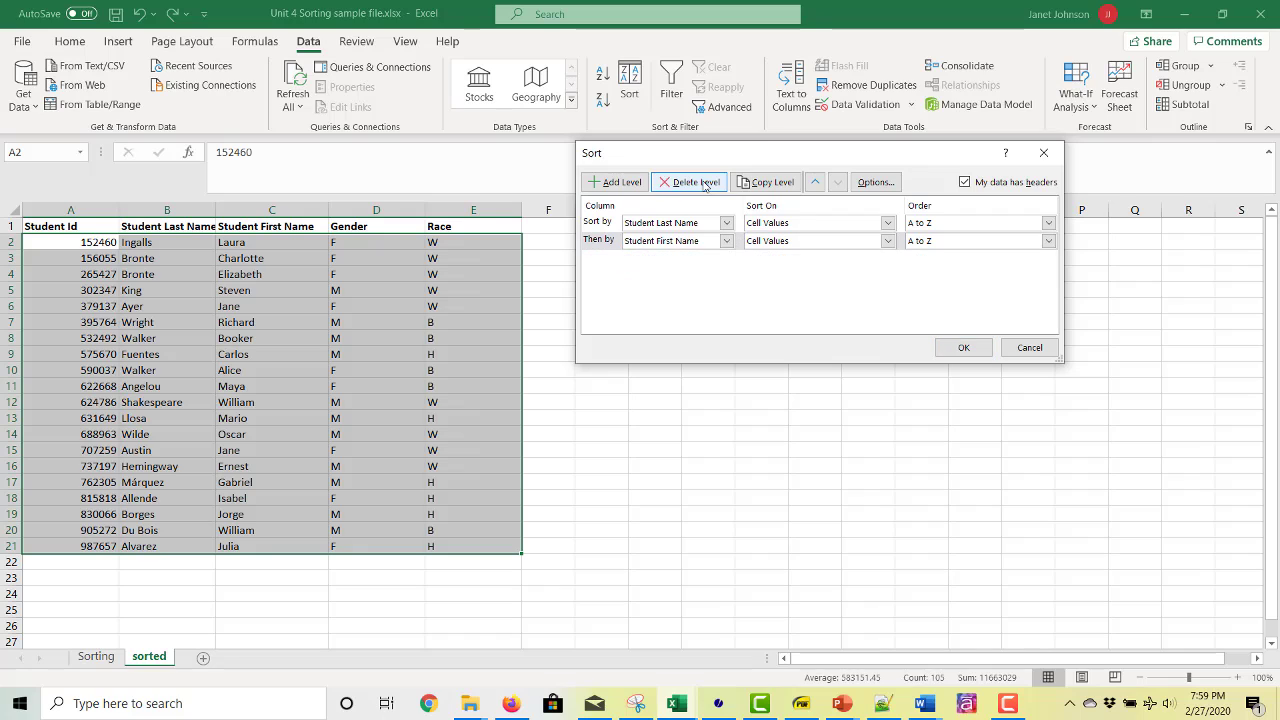
click(705, 184)
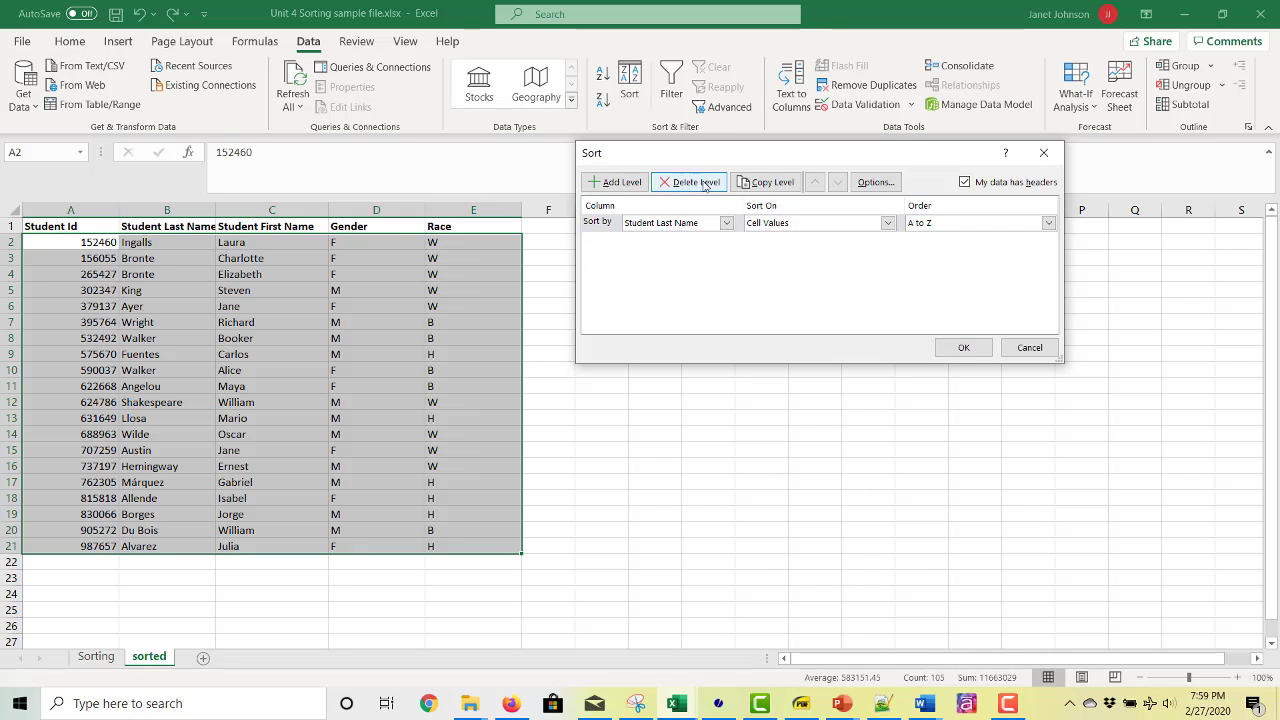
Add a Gender sort level, A to Z, below Student Last Name, review the Sort Options, and apply the sort.
click(612, 182)
click(727, 241)
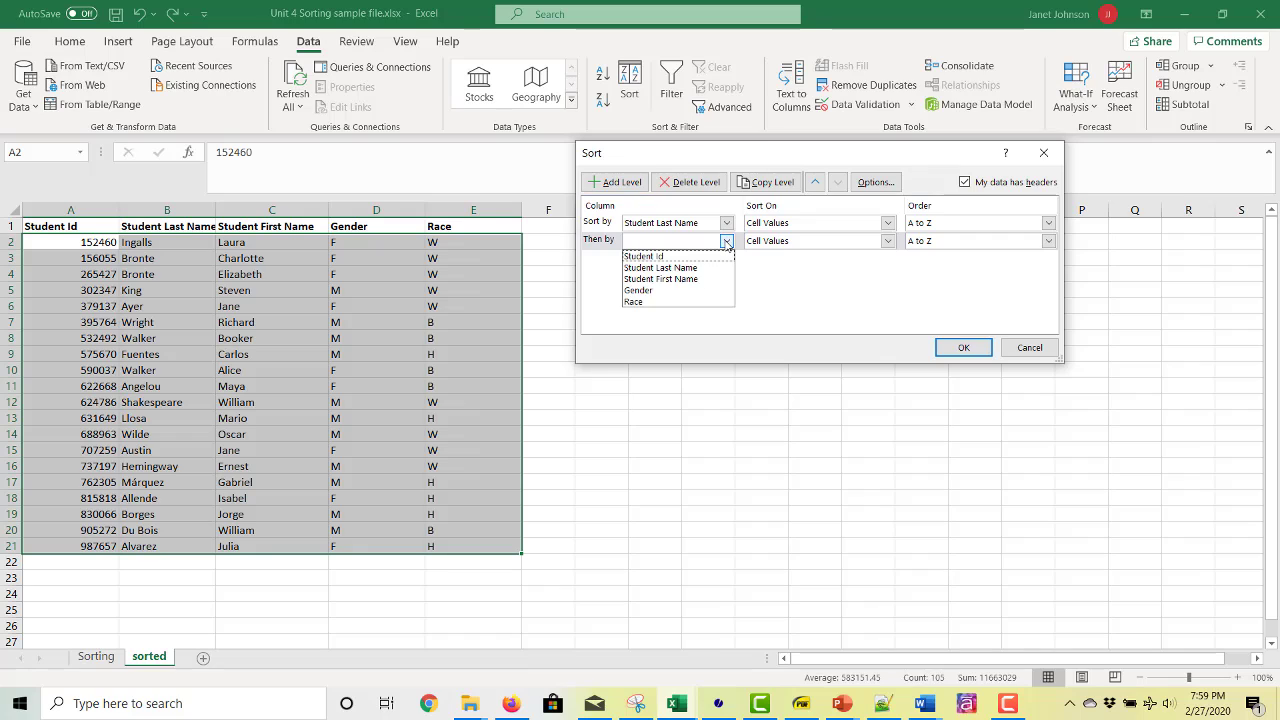
click(710, 290)
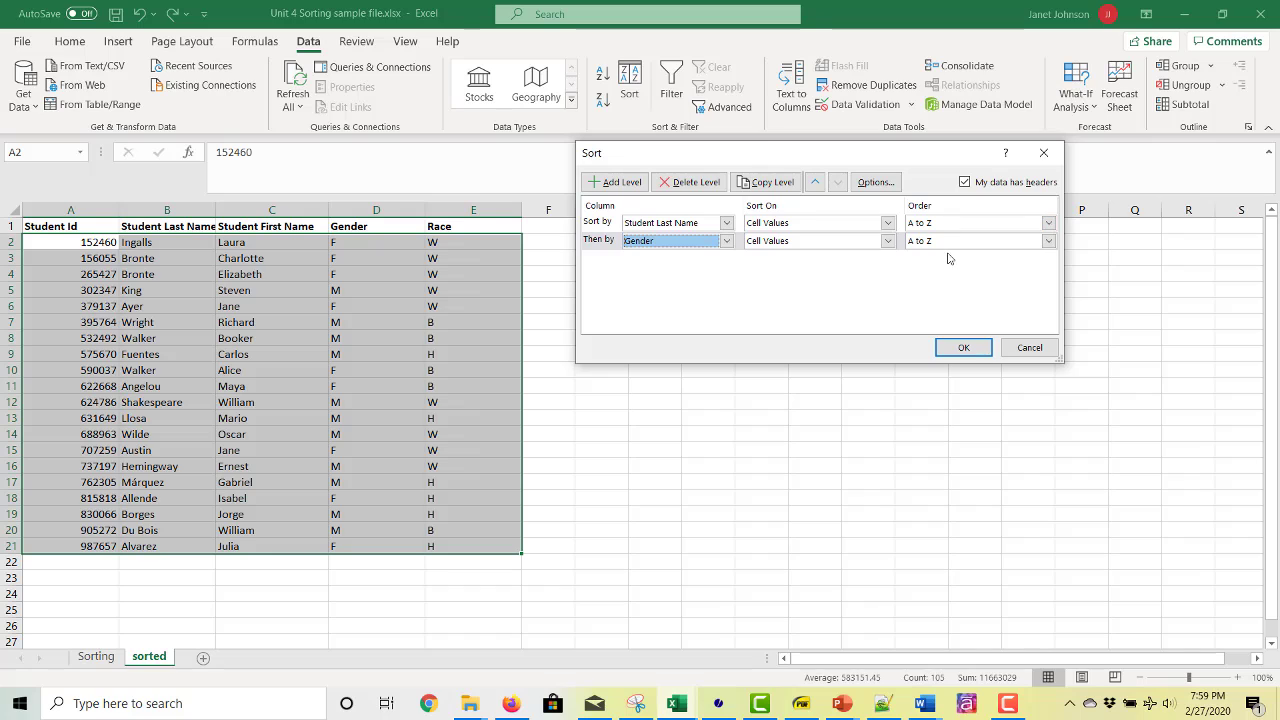
click(884, 183)
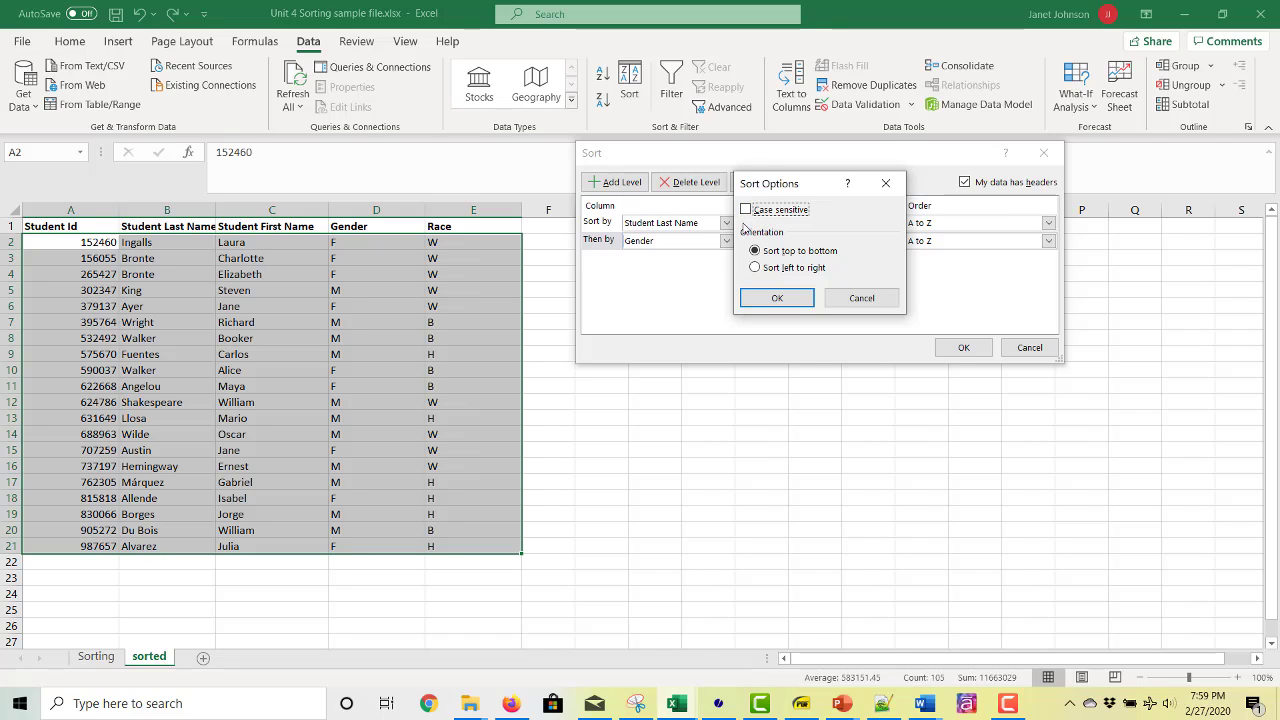
click(765, 299)
click(966, 347)
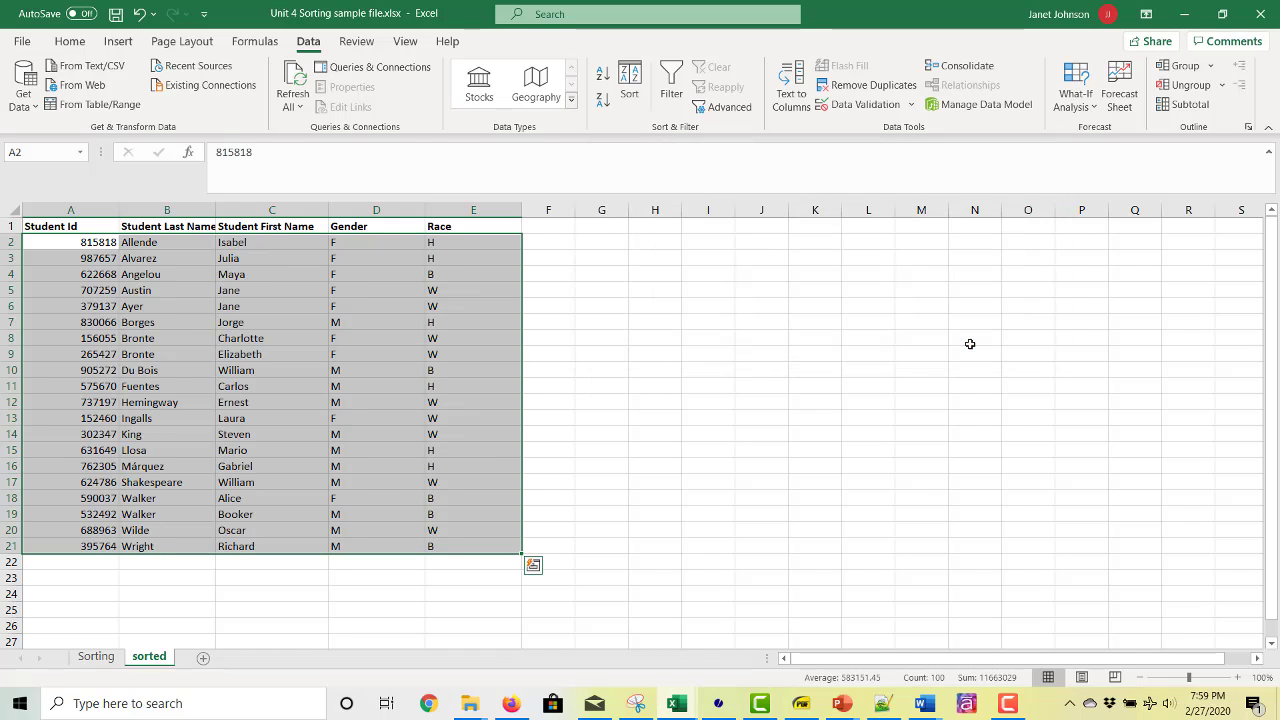